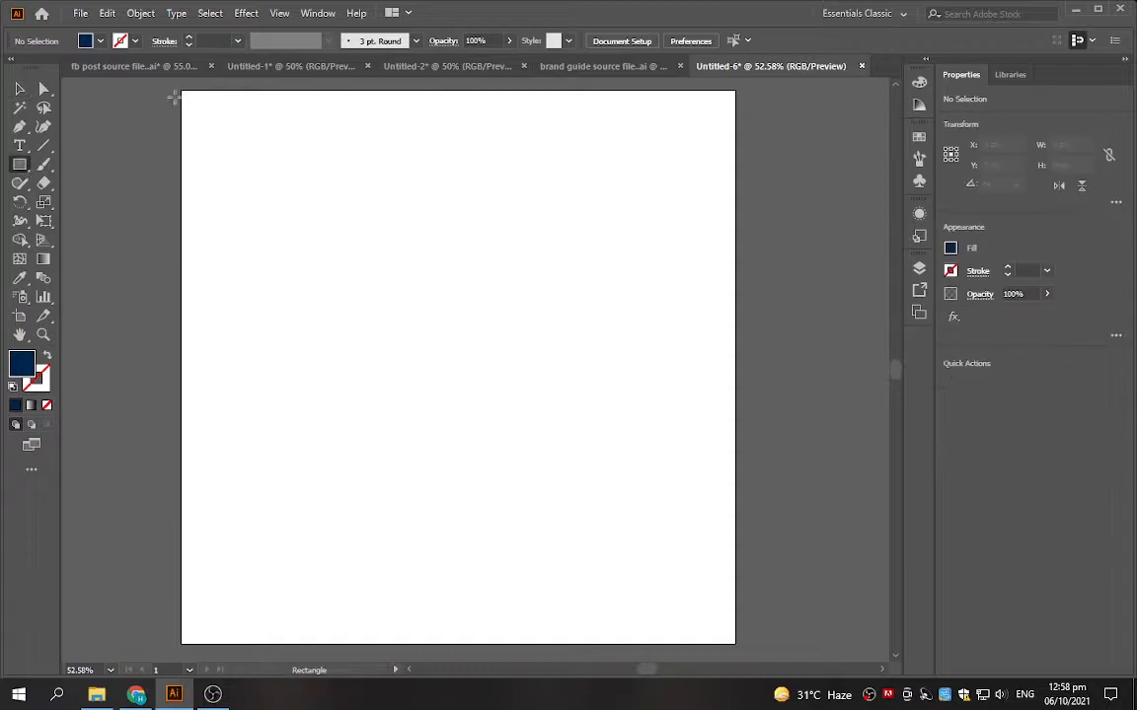
- Draw a 1080 × 1080 px dark blue square that covers the whole artboard
drag(182, 86, 735, 555)
scroll(612, 483, up, 3)
scroll(761, 327, down, 1)
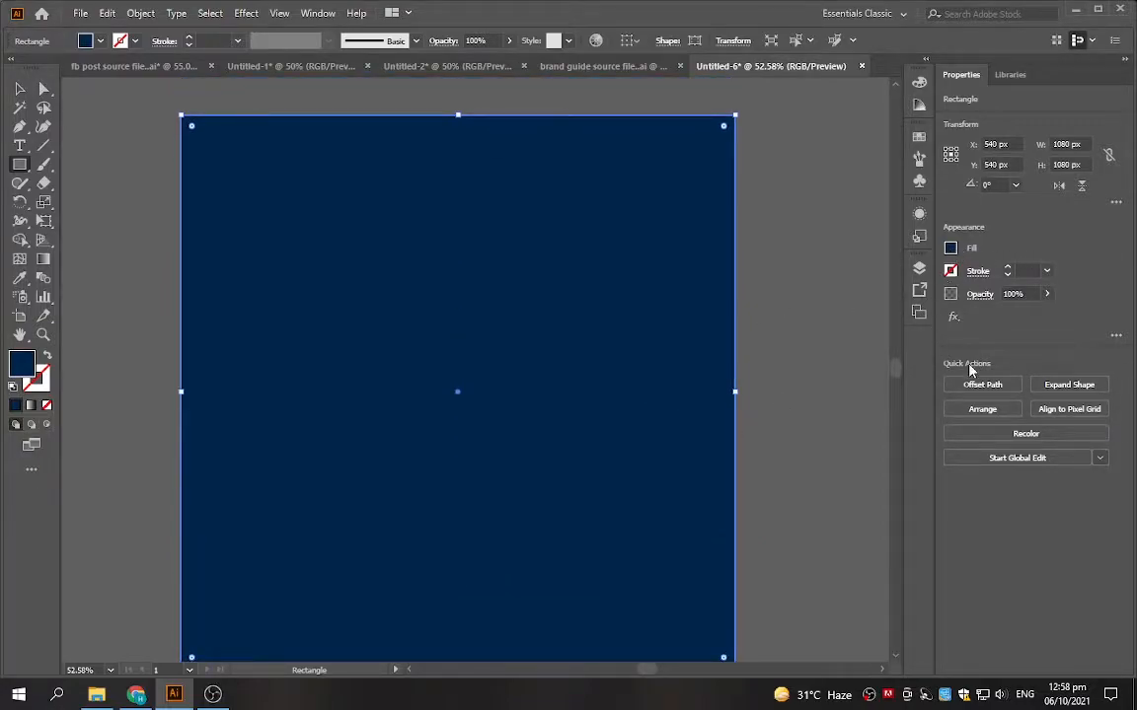
click(43, 258)
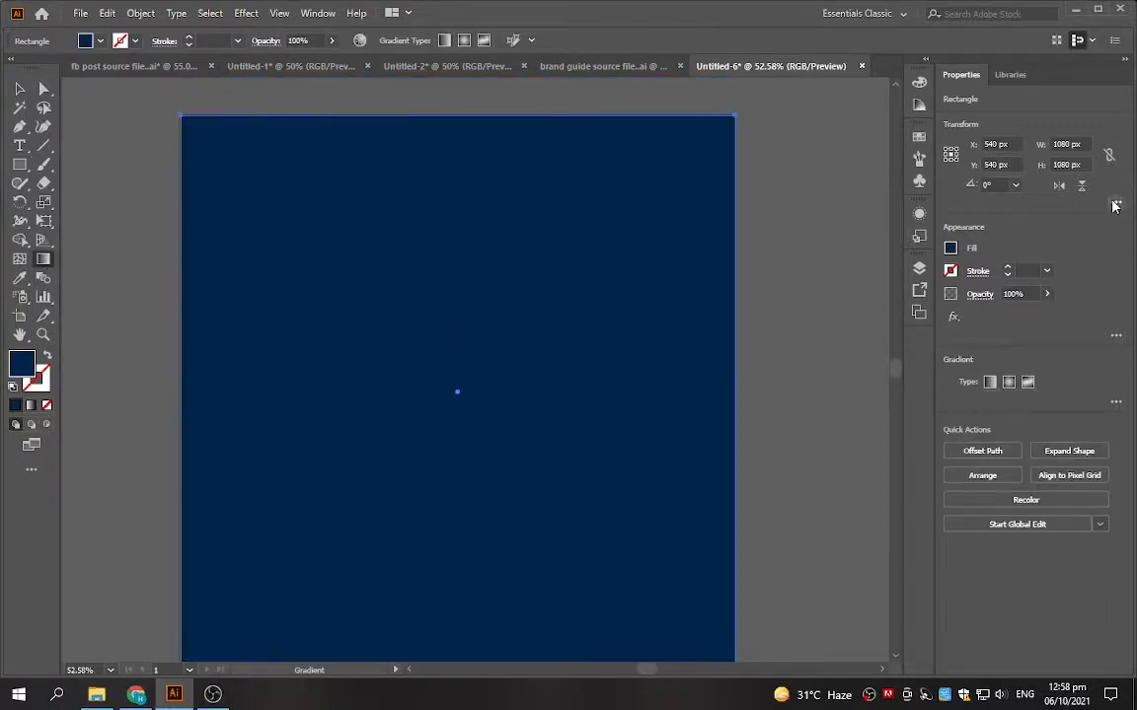
click(989, 384)
click(950, 248)
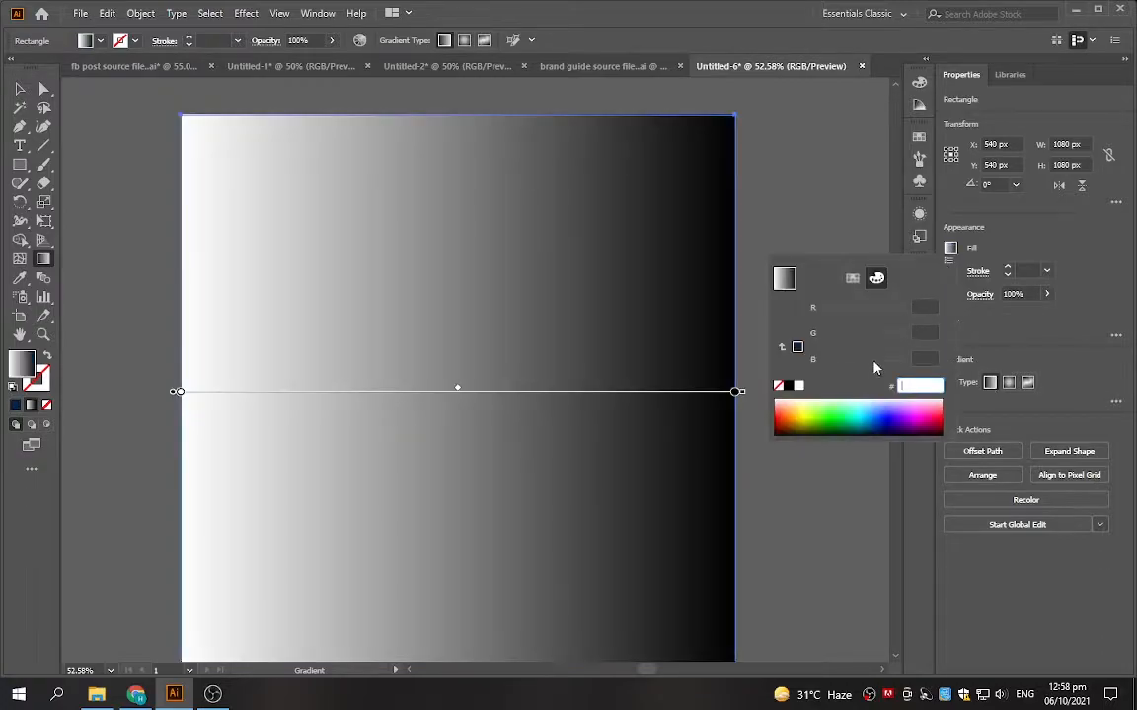
click(795, 349)
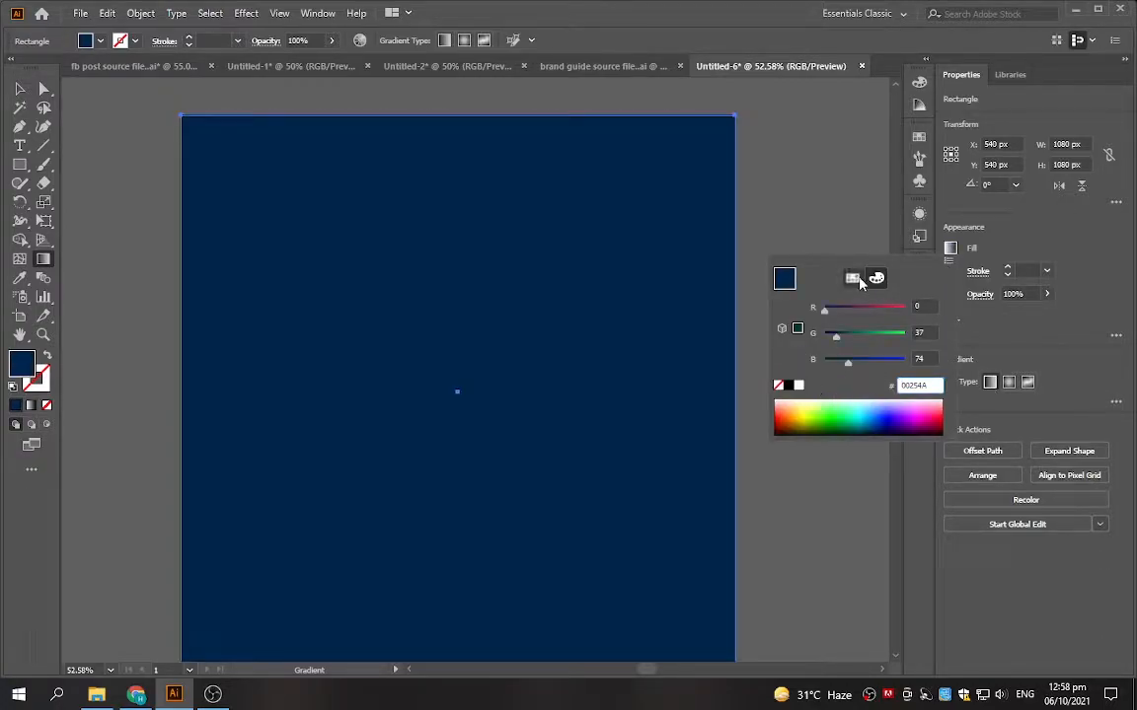
click(915, 384)
click(851, 280)
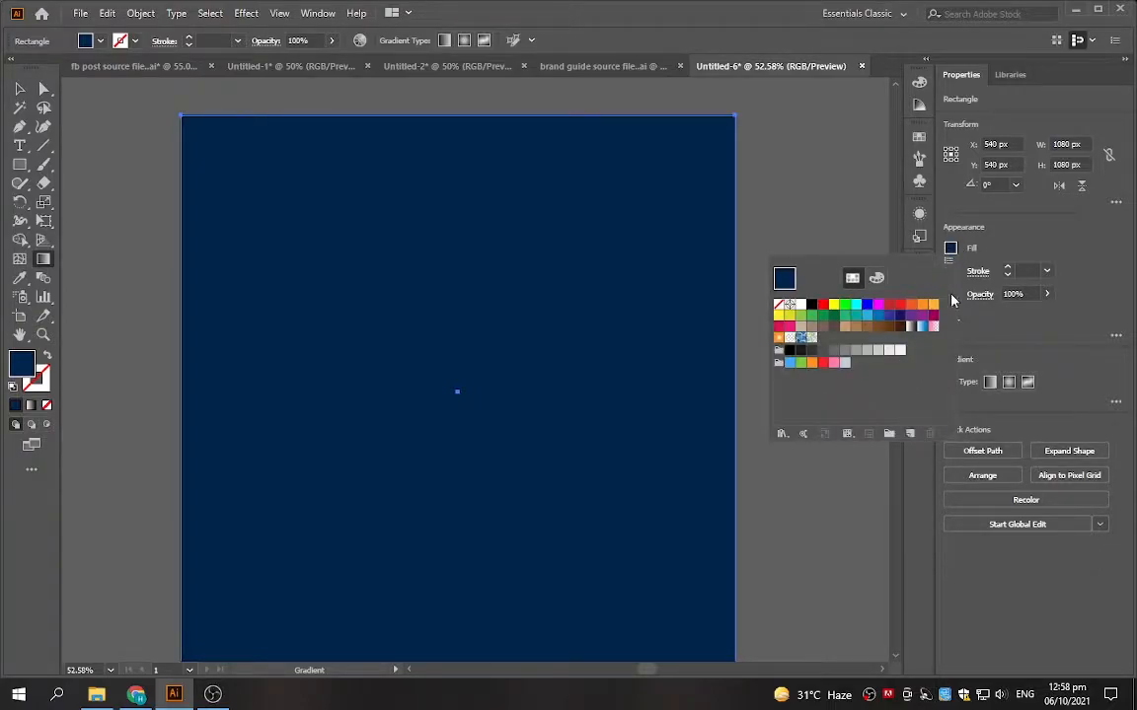
- Fill the background square with the white-to-black linear gradient swatch and open its gradient options
click(985, 382)
click(949, 249)
click(910, 329)
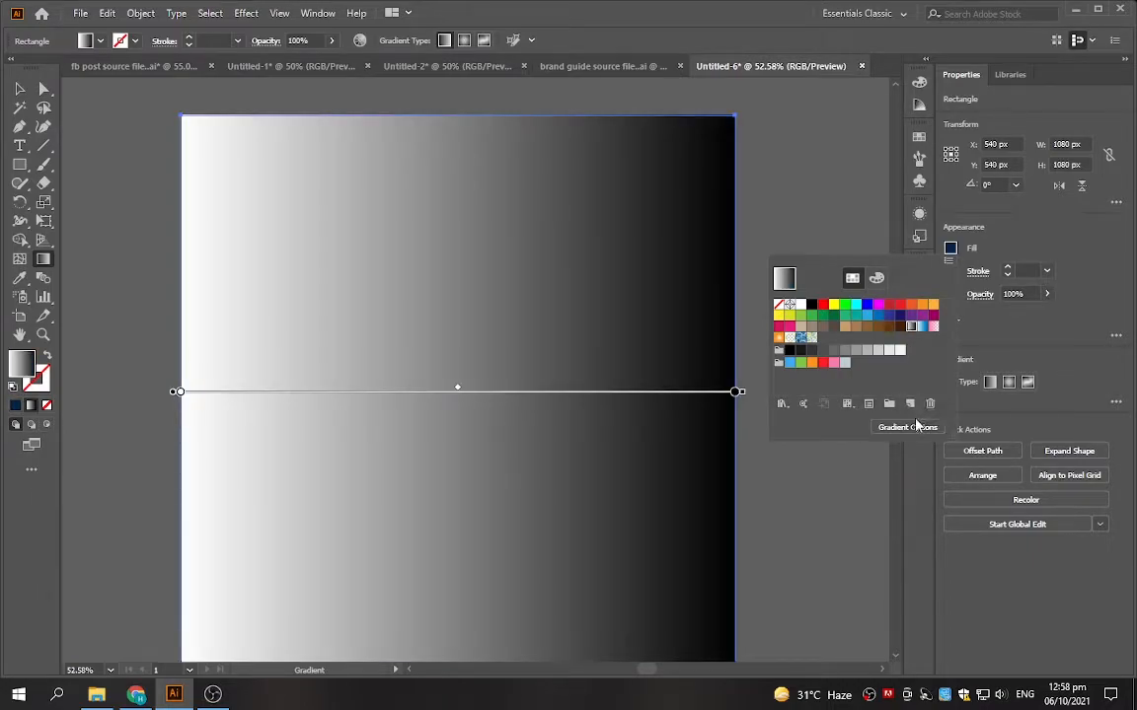
click(912, 428)
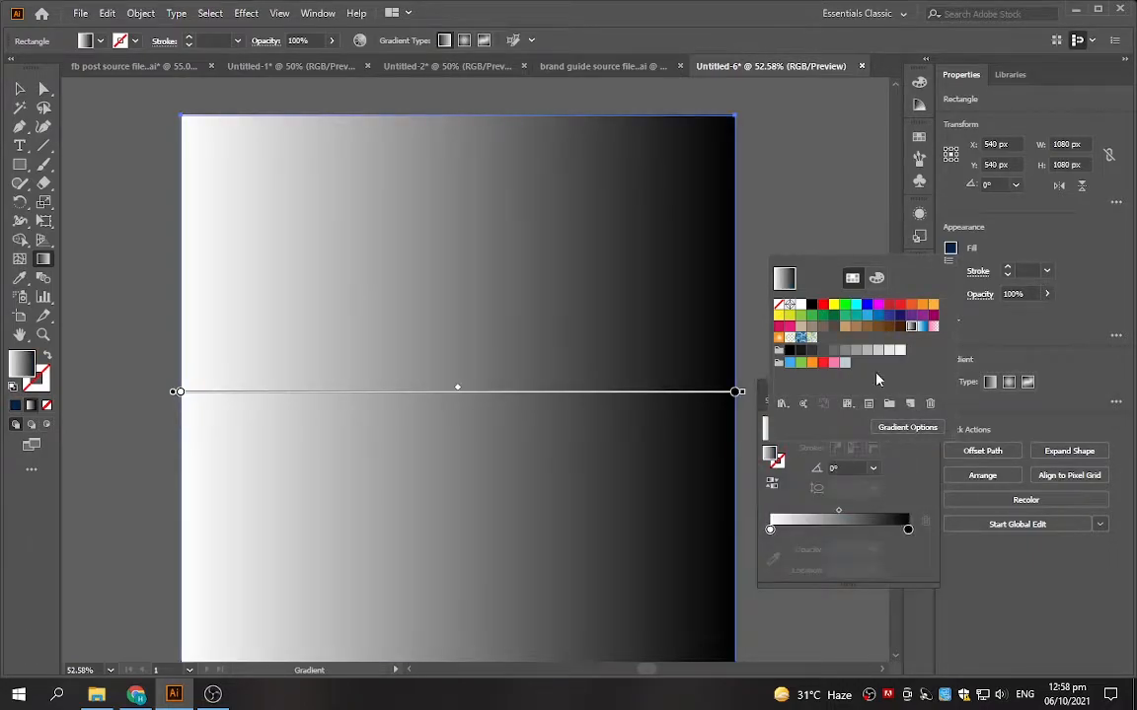
- Change the gradient's white color stop to dark blue 001755
click(771, 531)
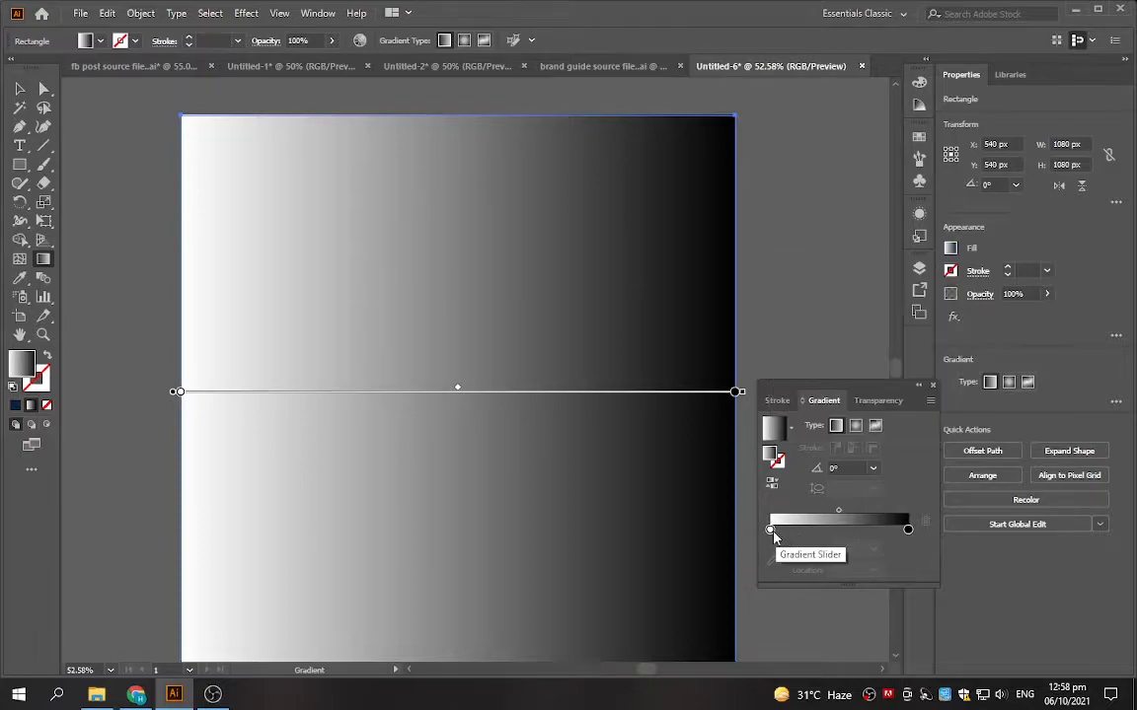
click(770, 530)
click(774, 558)
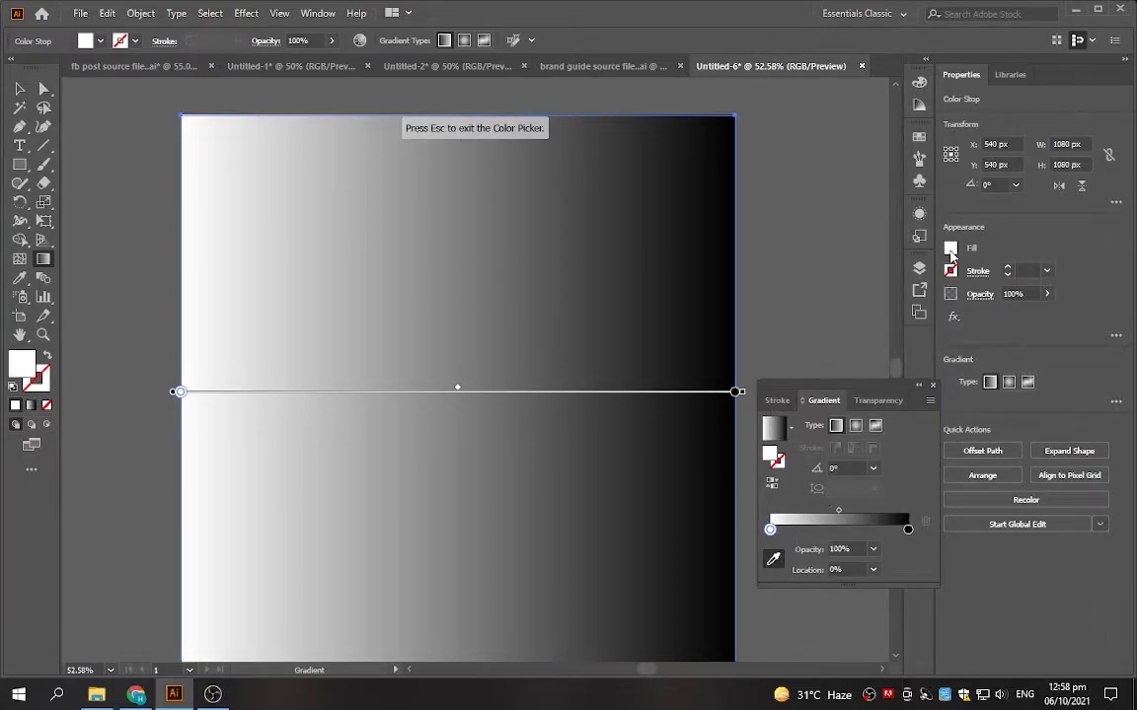
click(950, 251)
click(877, 278)
click(880, 419)
drag(880, 420, 884, 423)
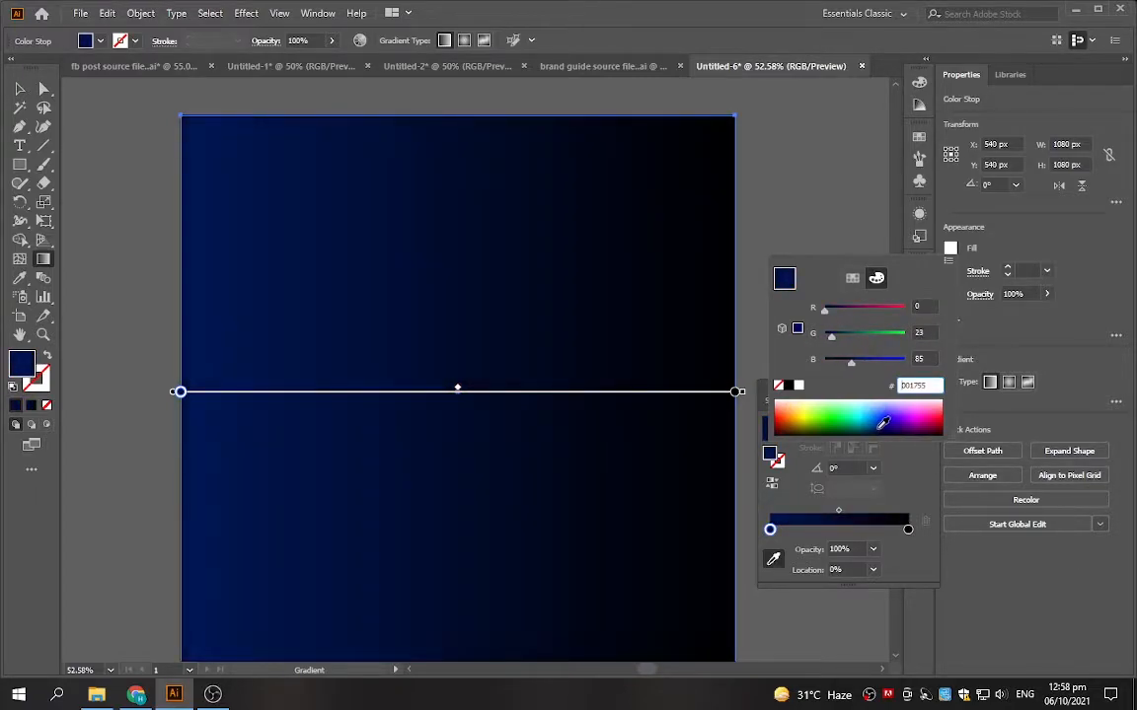
click(992, 234)
- Make the background gradient radial, stretch it from near the artboard's centre past the right edge, and deselect the square
click(1007, 384)
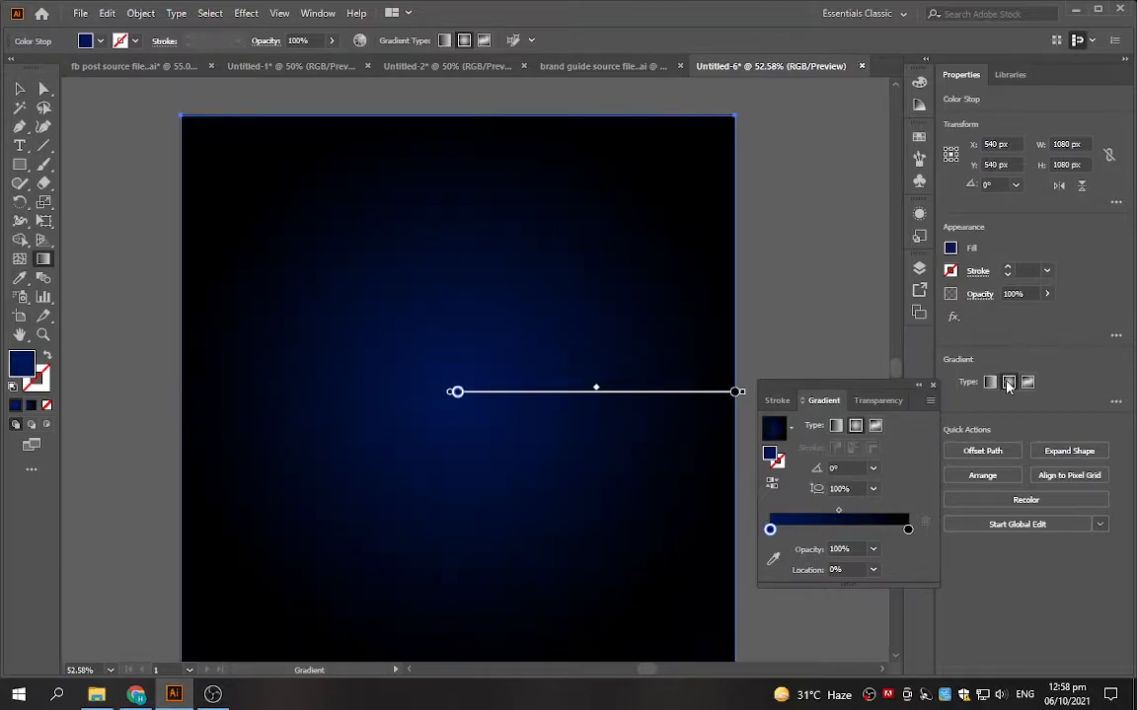
click(934, 387)
drag(454, 372, 809, 335)
drag(457, 394, 773, 374)
drag(451, 413, 807, 401)
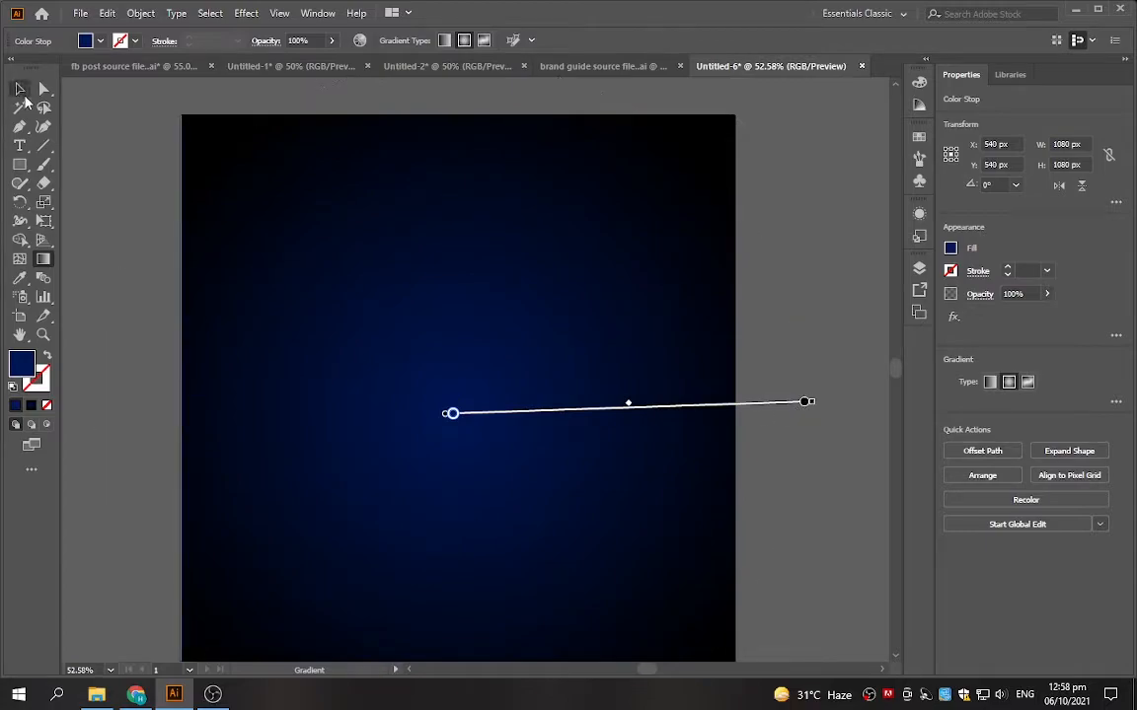
click(20, 89)
click(98, 190)
- Lock the gradient background square in place
scroll(393, 307, down, 2)
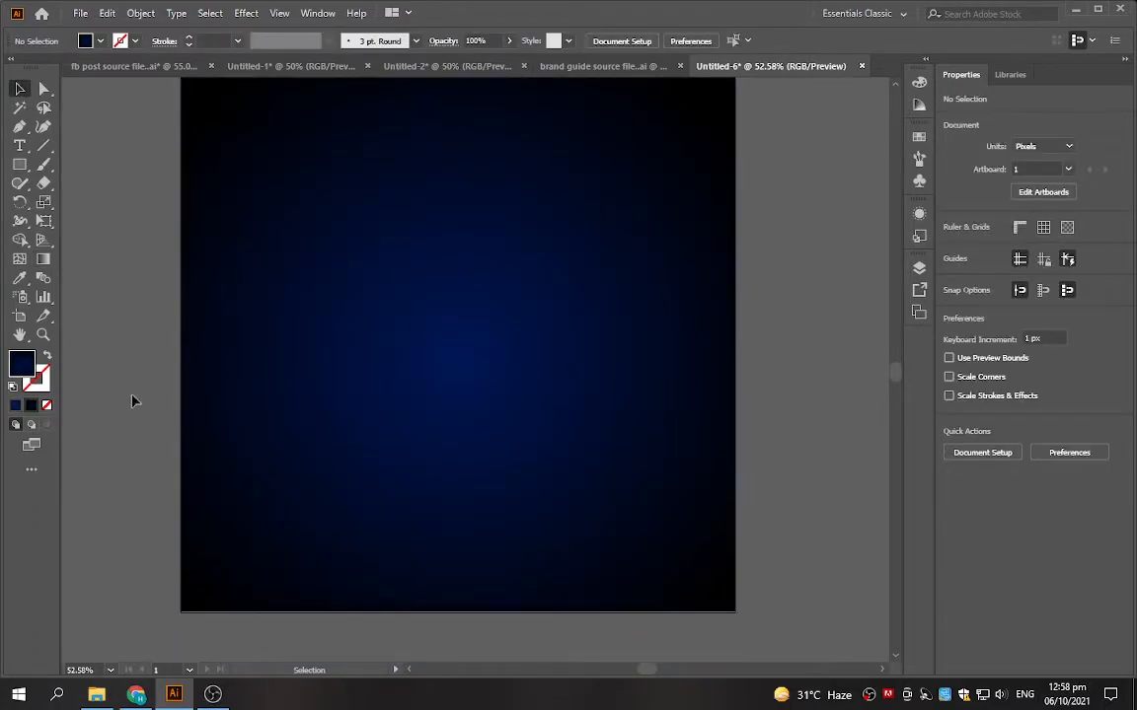
scroll(123, 390, up, 1)
click(216, 173)
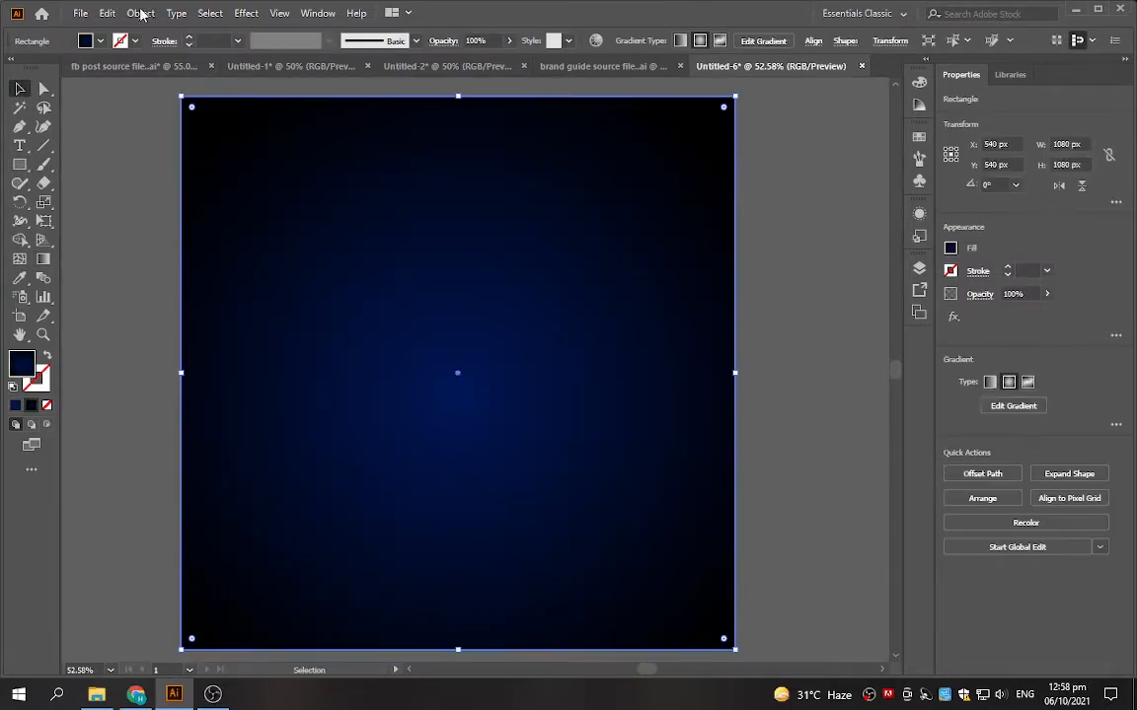
click(141, 12)
mouse_move(229, 121)
click(386, 120)
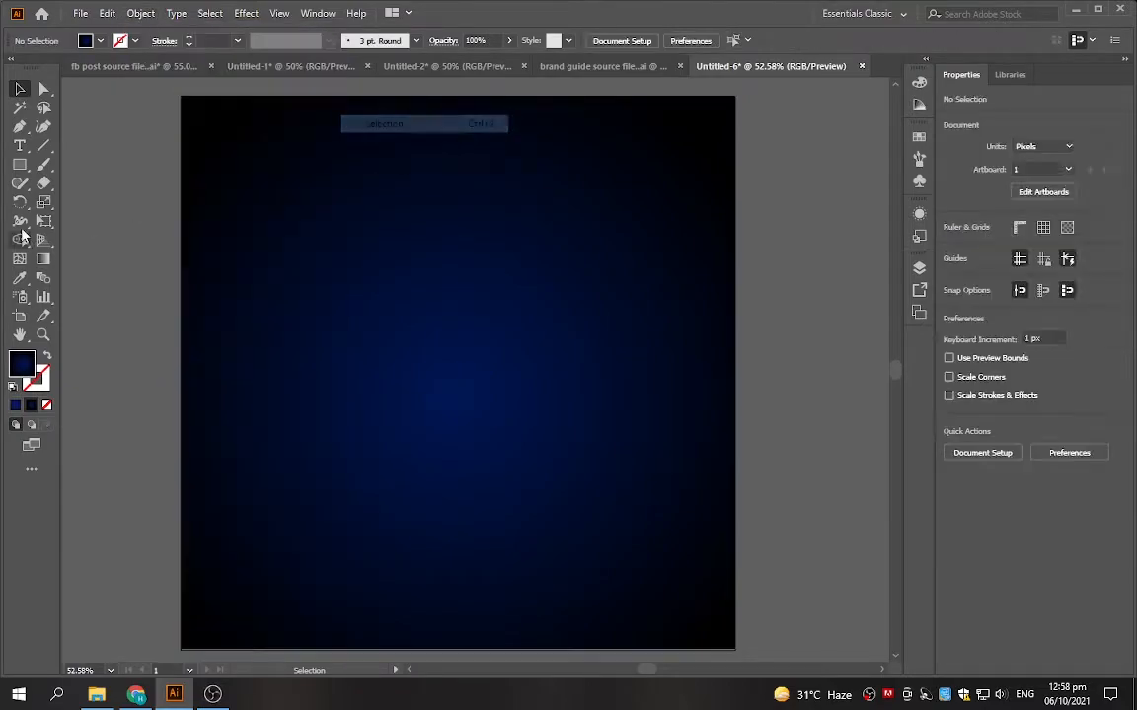
- Draw a square with sides of about 486 px, turned 45° into a diamond, and fill it solid white
click(19, 164)
drag(457, 320, 498, 540)
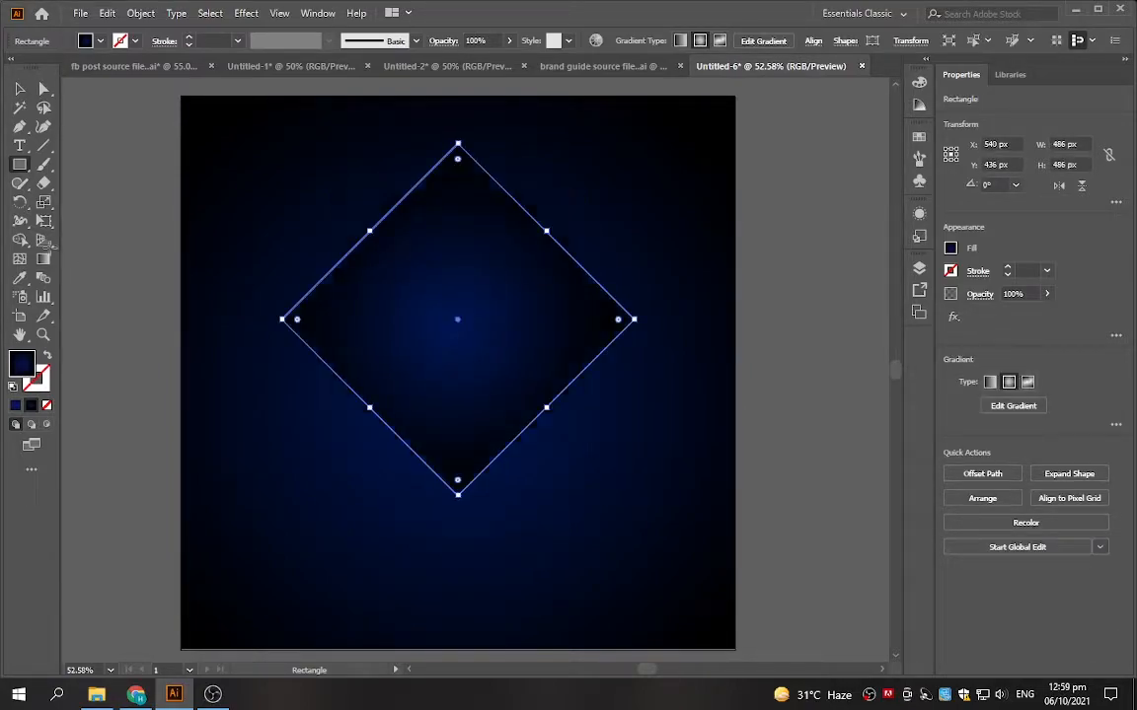
click(952, 248)
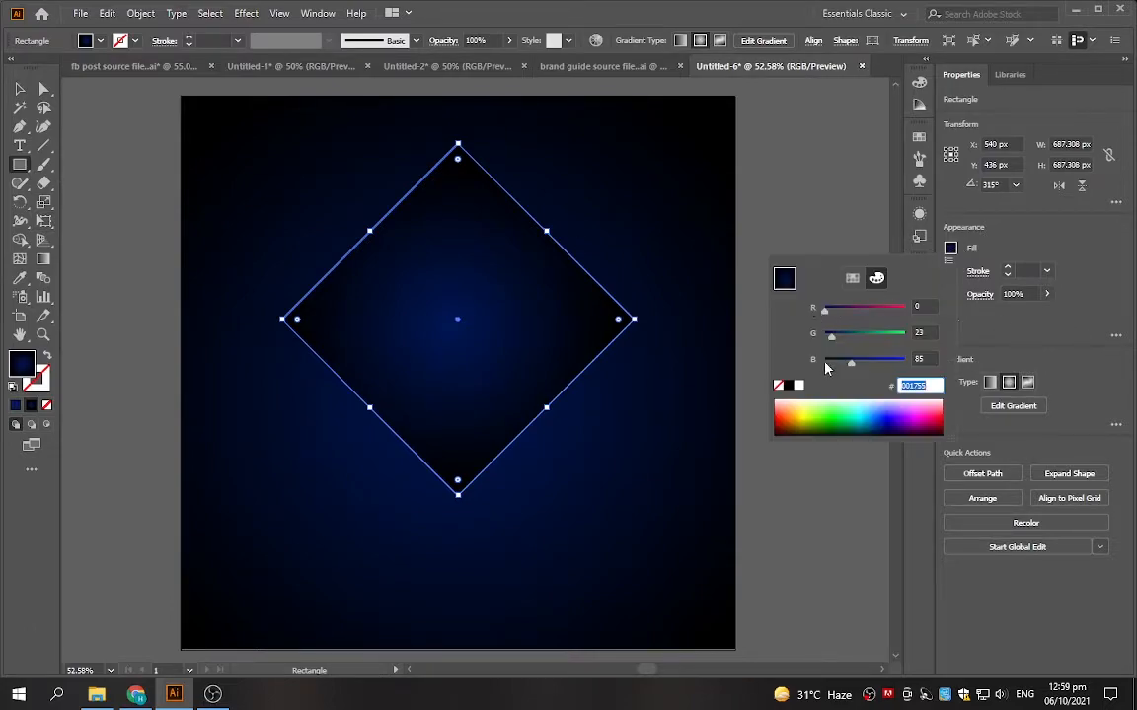
click(799, 386)
click(852, 278)
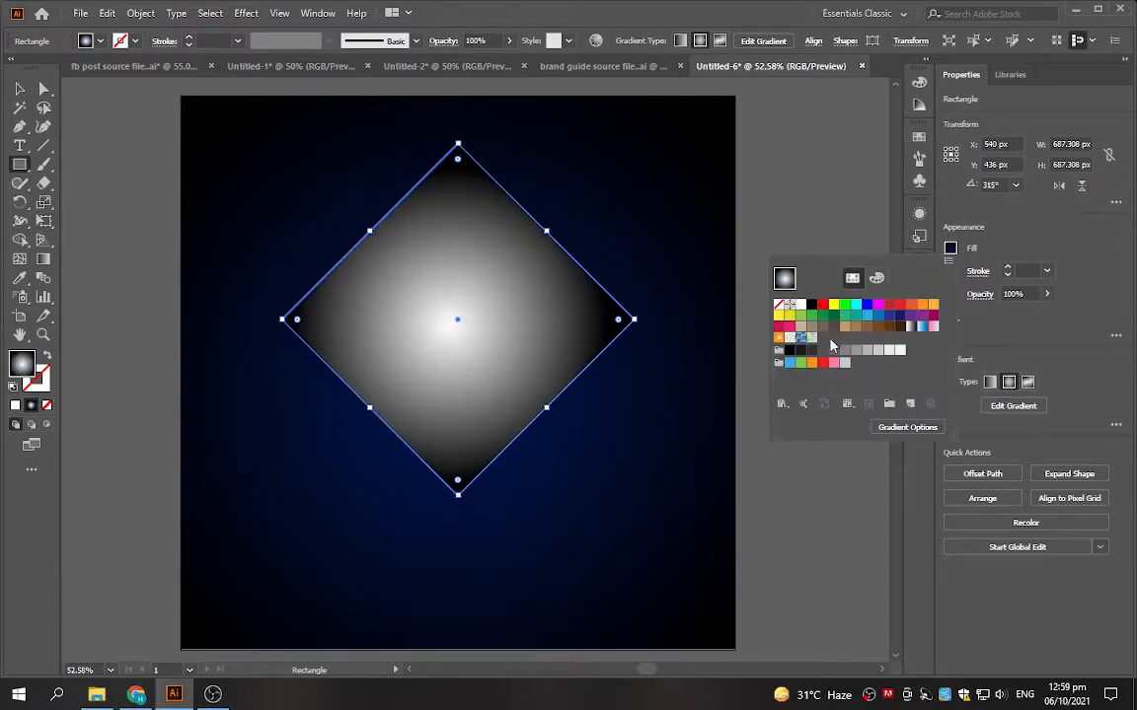
click(808, 307)
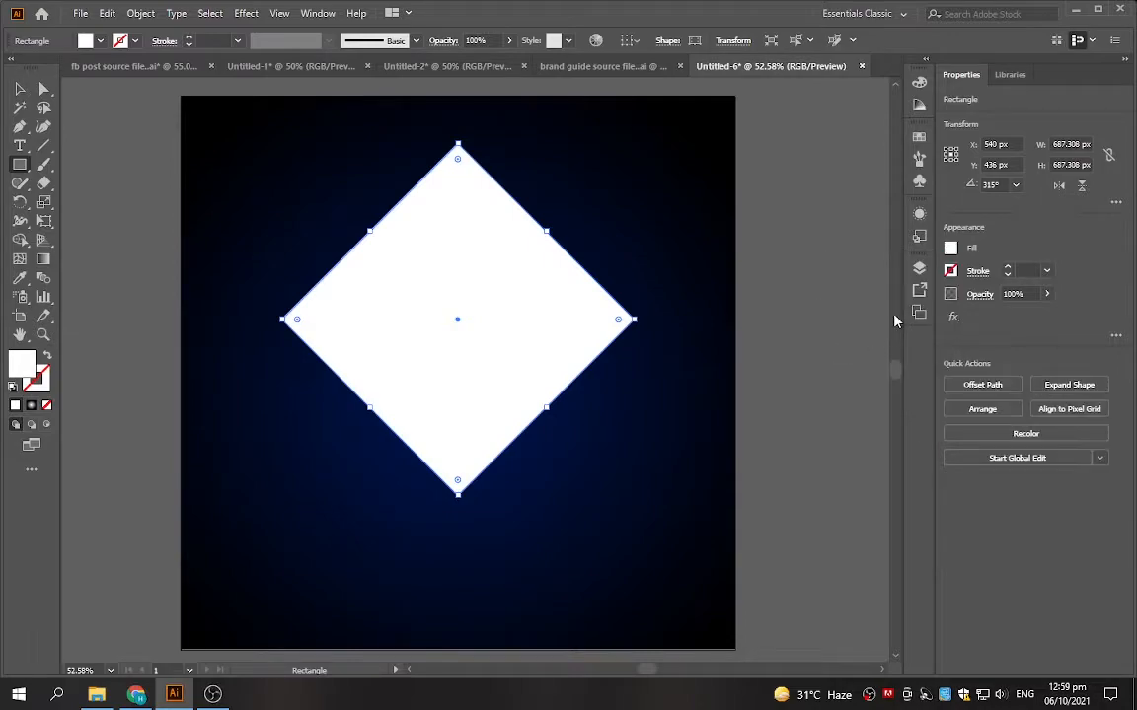
- Align the white diamond to the artboard and centre it vertically
click(628, 40)
click(654, 96)
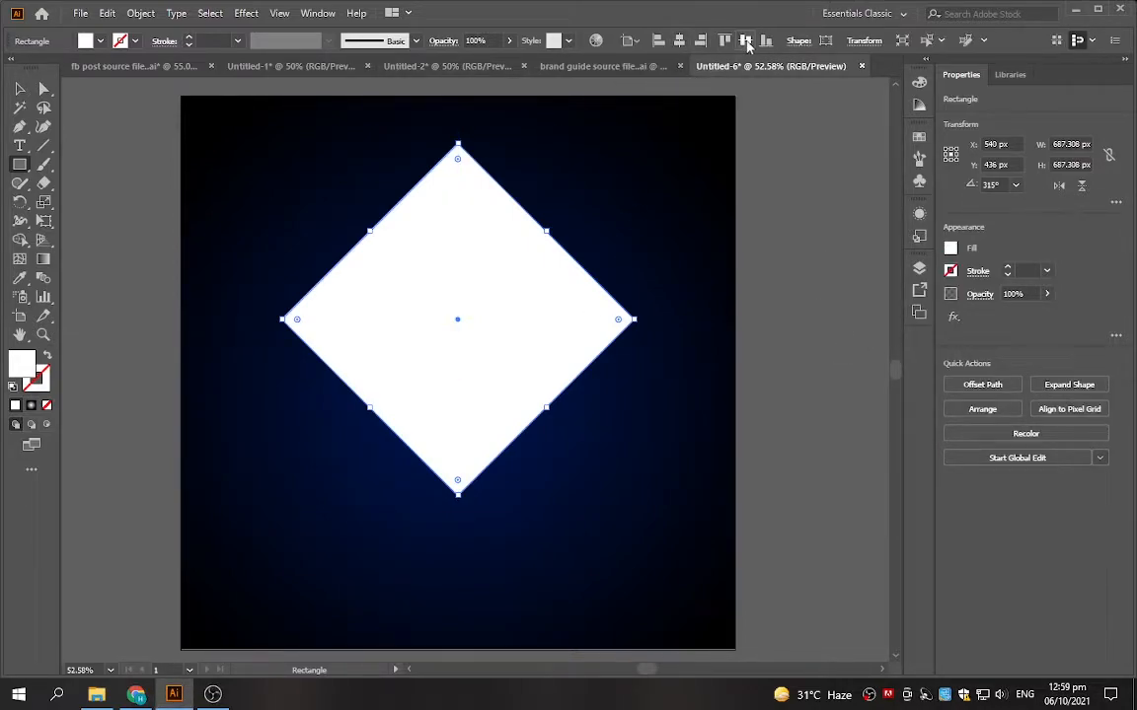
click(745, 40)
- Offset the diamond's path by -25 px with miter joins to create a smaller inner diamond
click(20, 90)
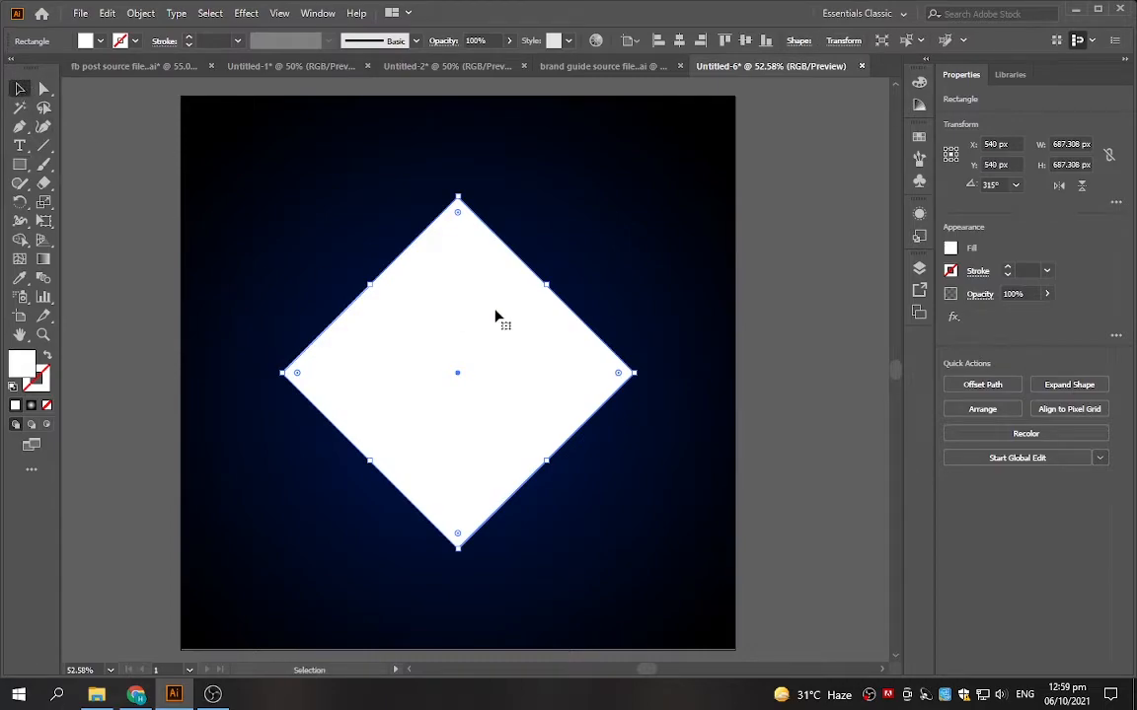
click(140, 13)
mouse_move(336, 394)
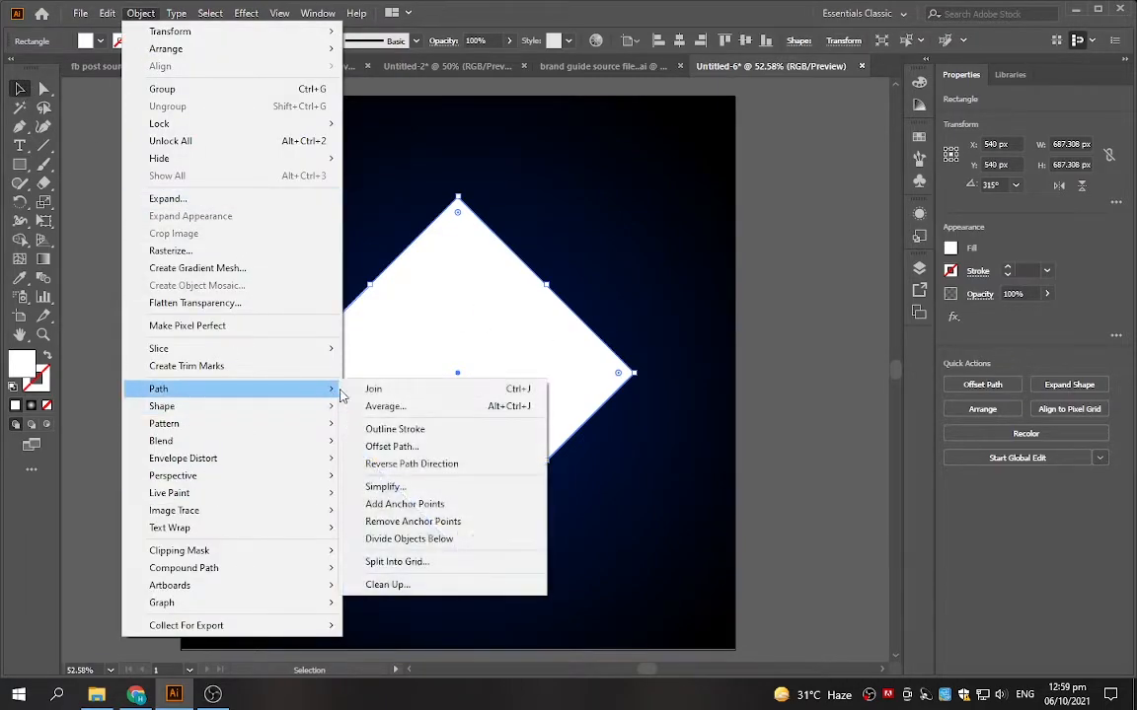
click(385, 446)
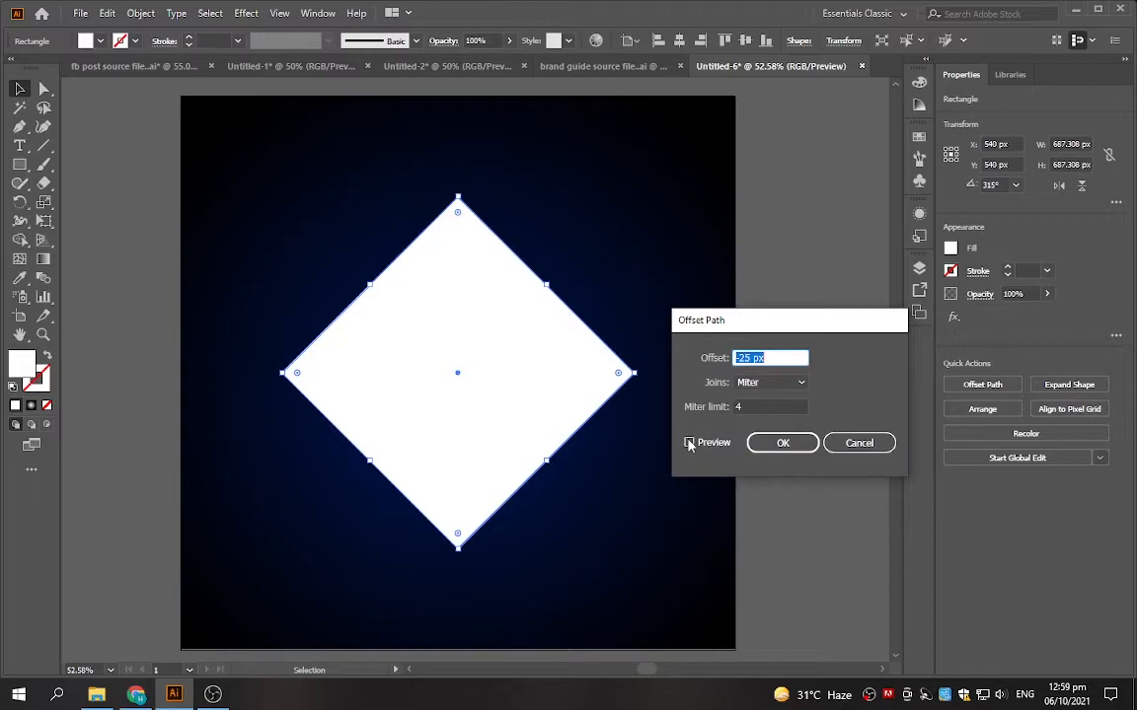
click(690, 444)
scroll(782, 354, down, 1)
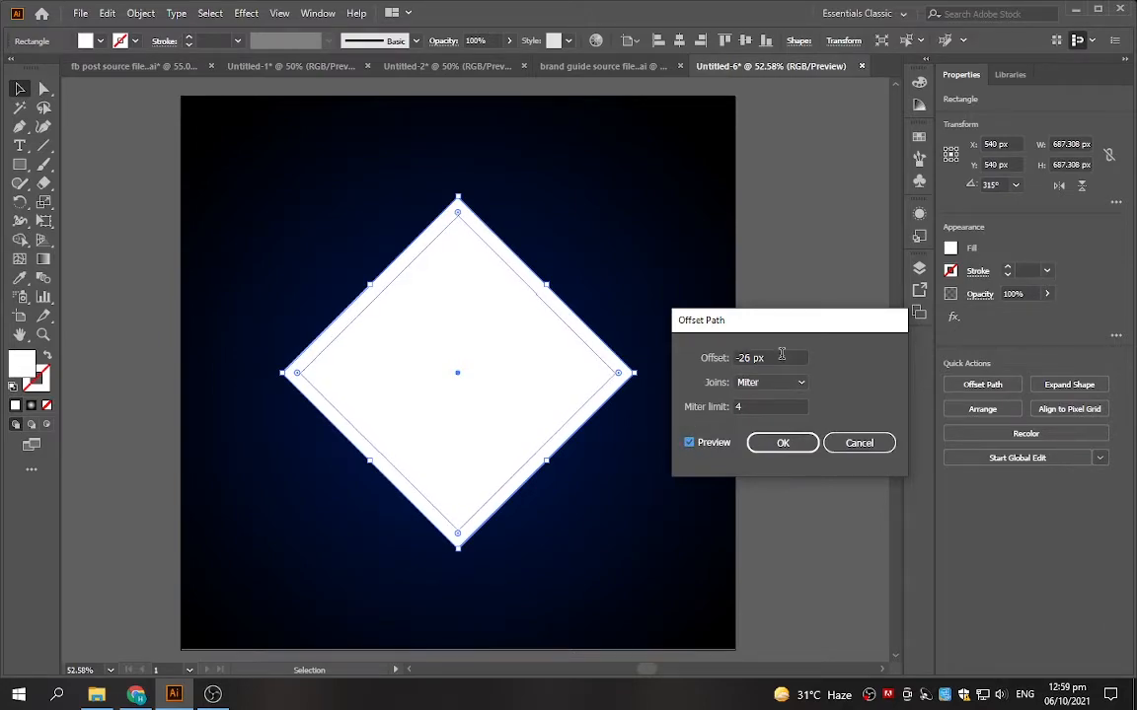
click(782, 442)
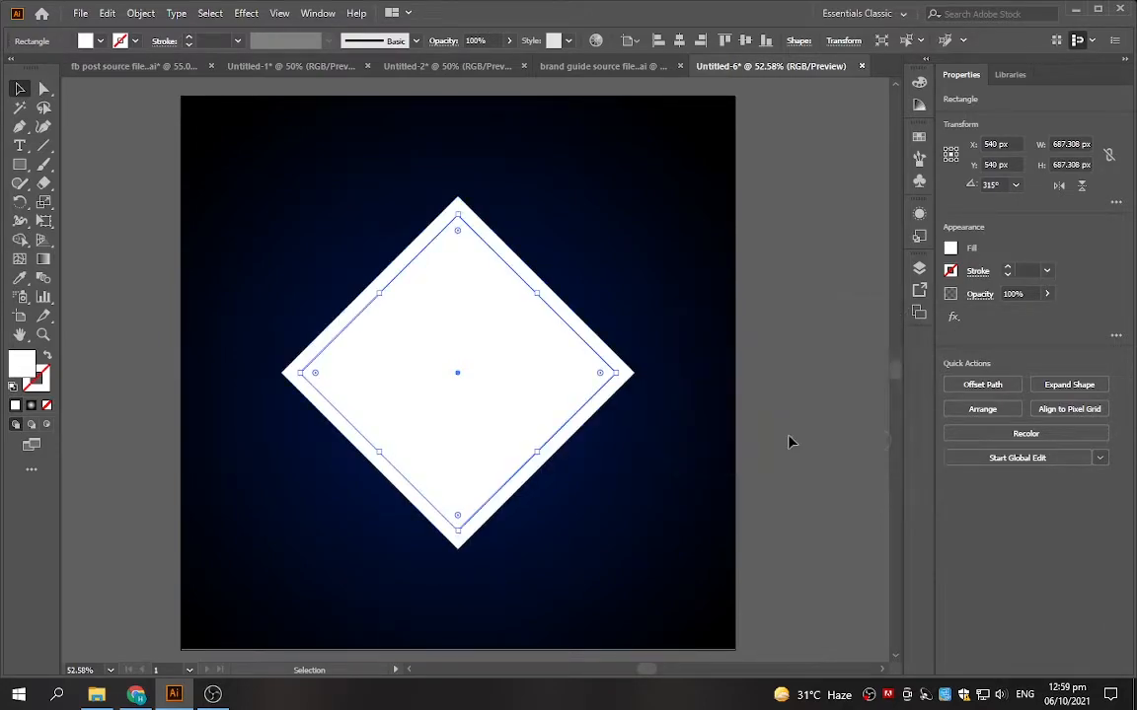
- Fill the inner diamond with black and deselect it
click(807, 357)
click(581, 346)
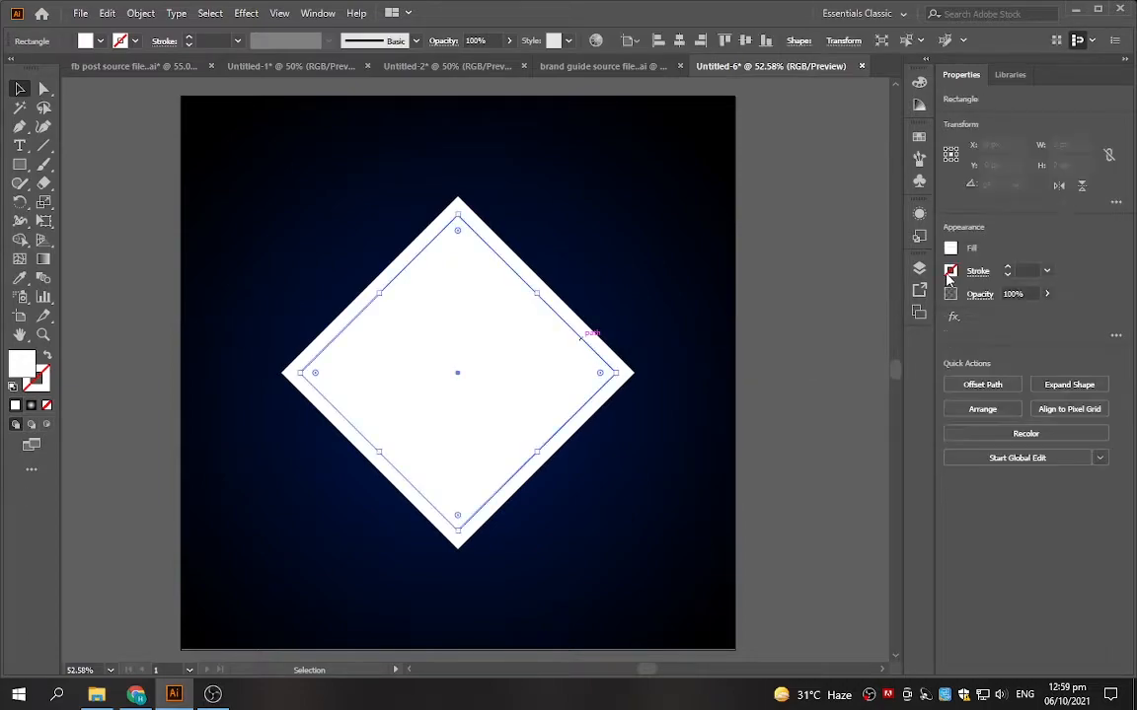
click(950, 248)
click(811, 304)
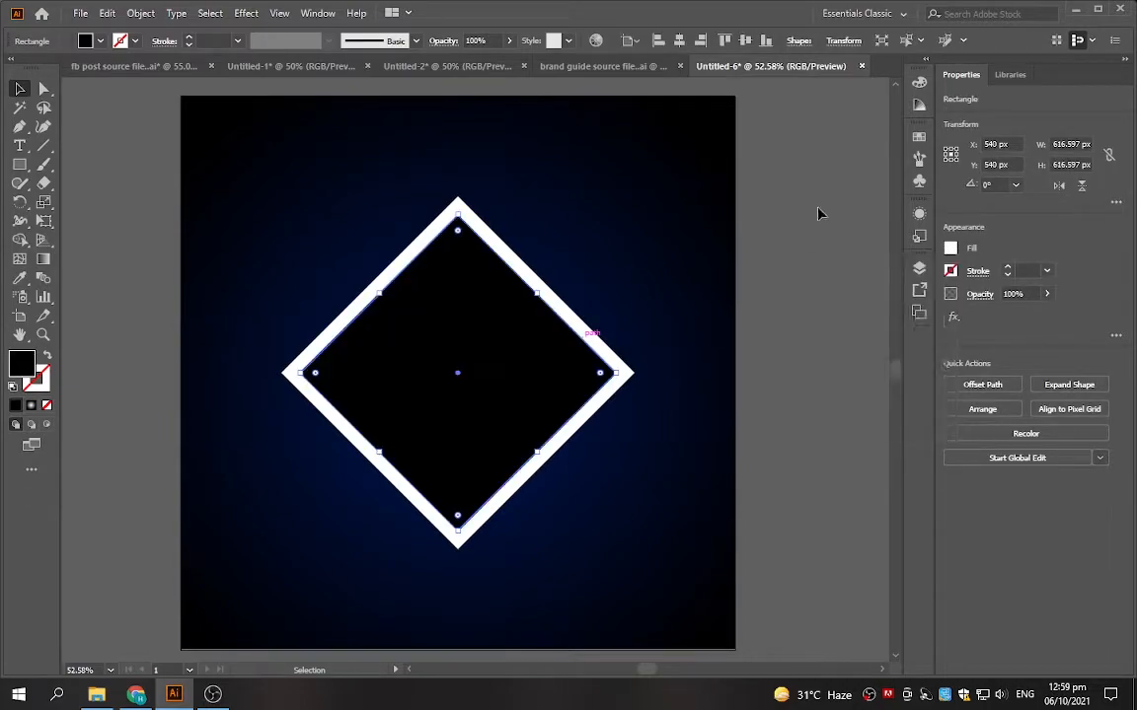
click(819, 210)
- Add a Multiply drop shadow to the outer white diamond with 84% opacity, 17 px X offset, 5 px Y offset and 14 px blur
click(612, 357)
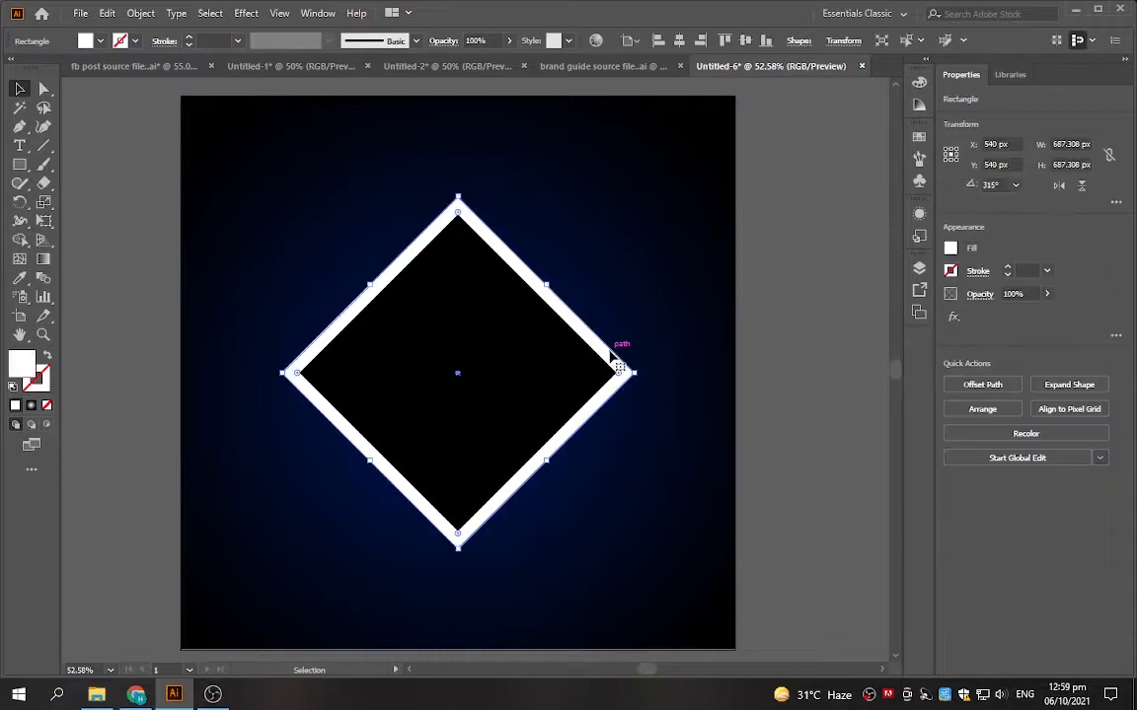
click(140, 13)
click(246, 13)
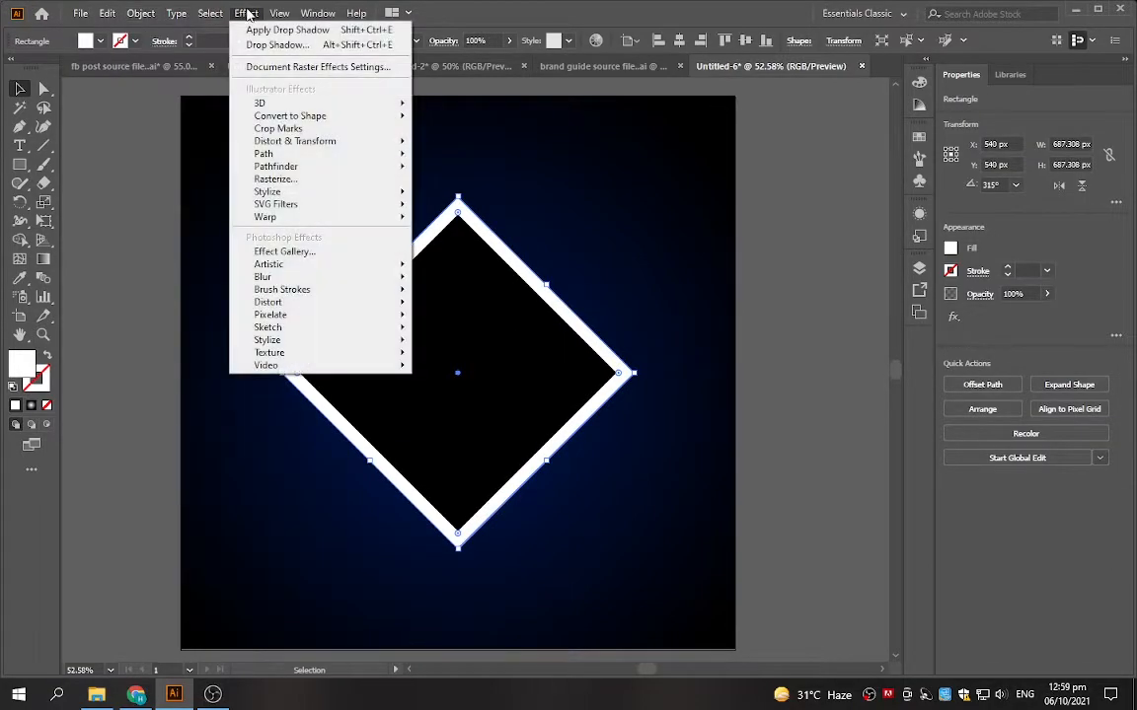
mouse_move(410, 198)
click(463, 194)
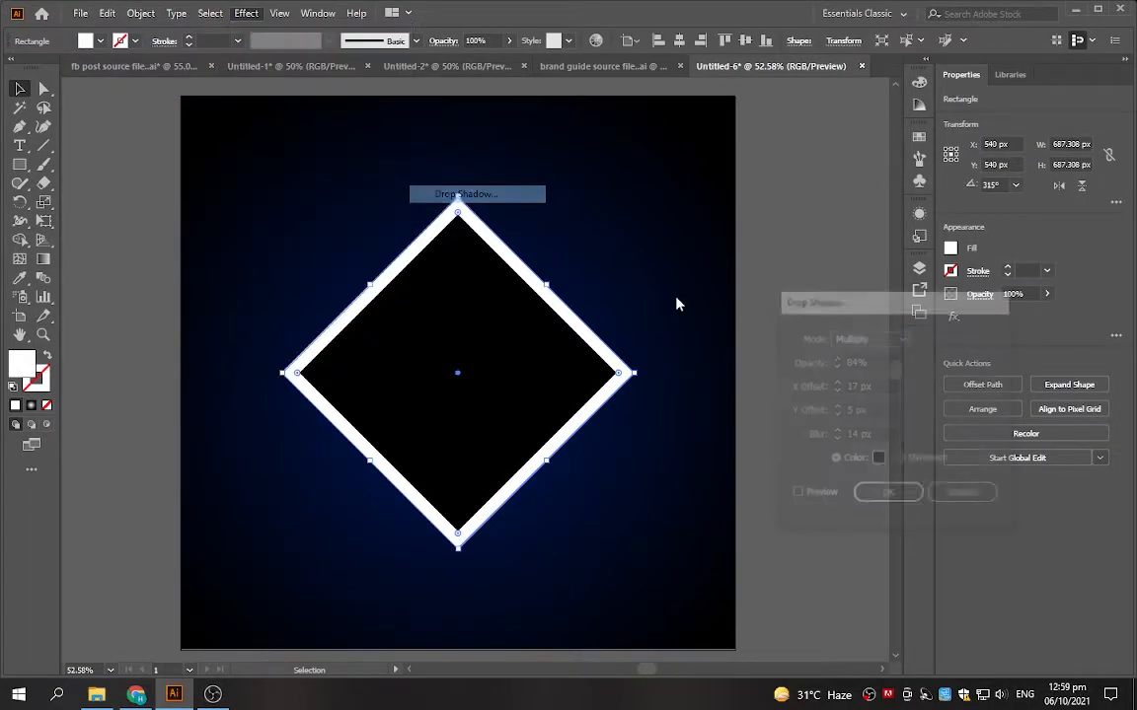
click(795, 496)
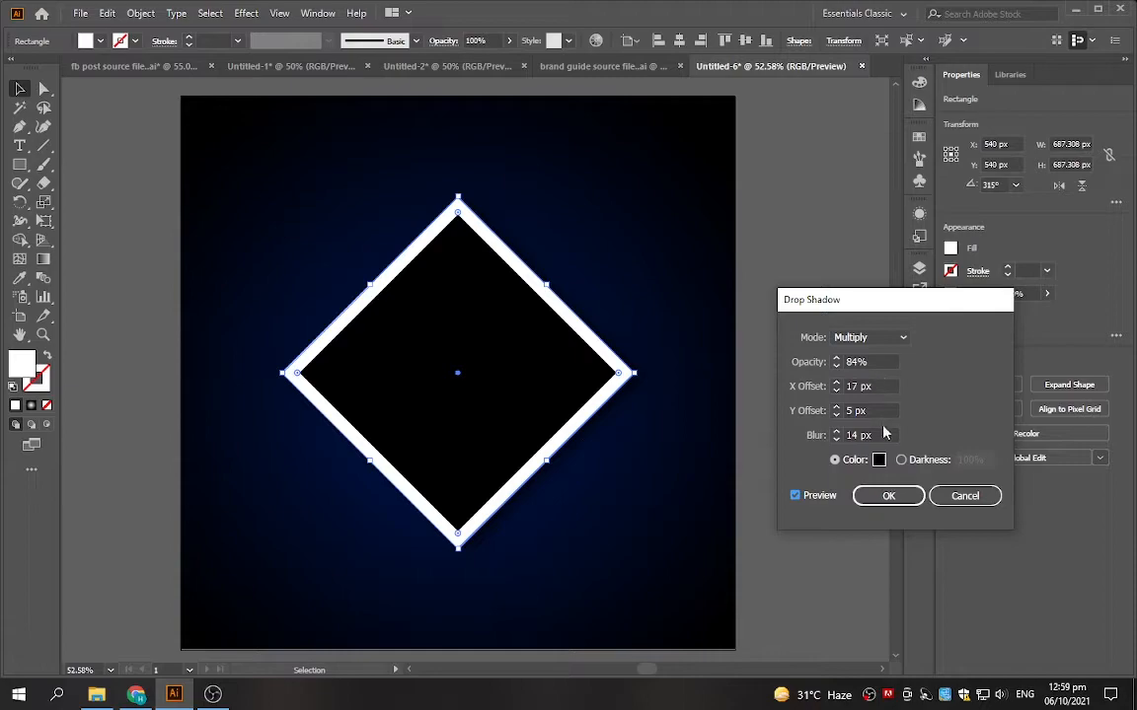
click(888, 497)
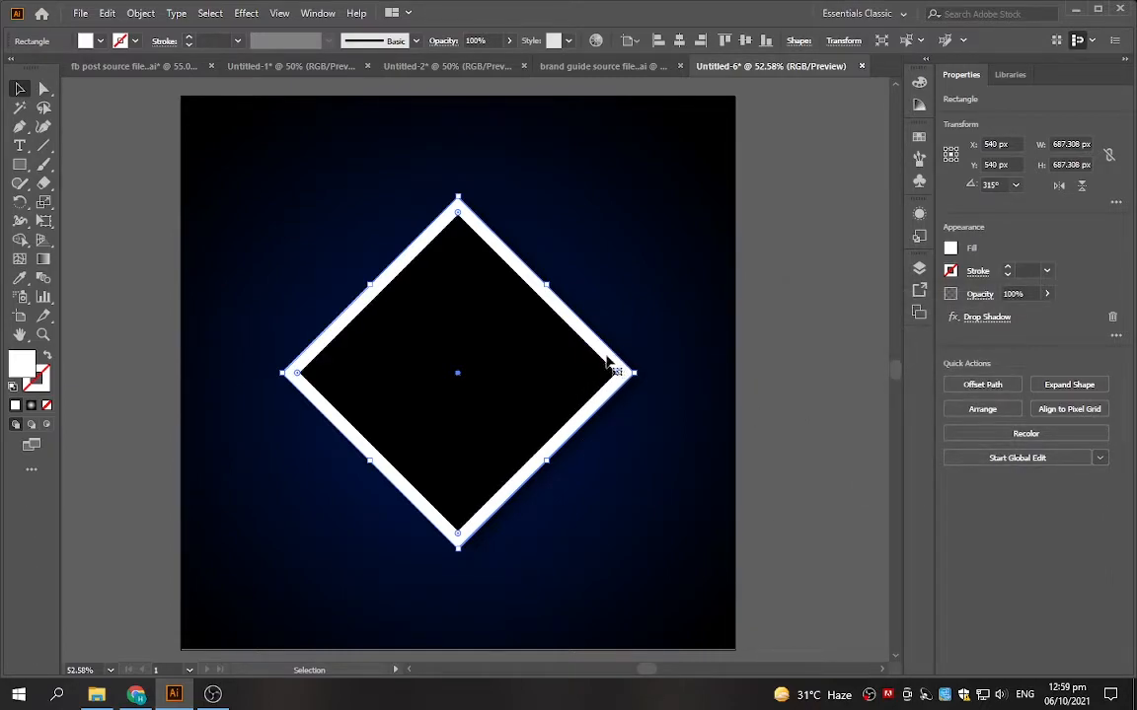
- Copy the background's dark blue gradient onto the outer diamond with the Eyedropper and deselect it
click(20, 278)
click(289, 255)
click(19, 87)
click(153, 364)
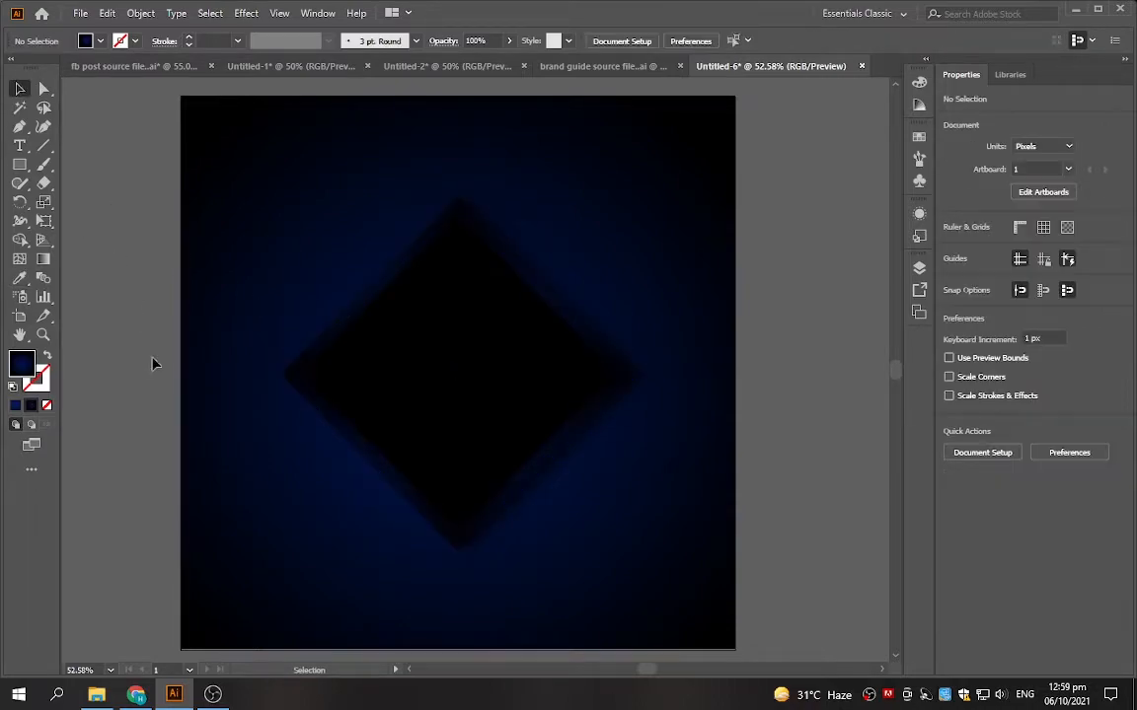
- Bring the istockphoto image from the desktop into the Illustrator document and position it over the diamonds
click(443, 352)
key(super+d)
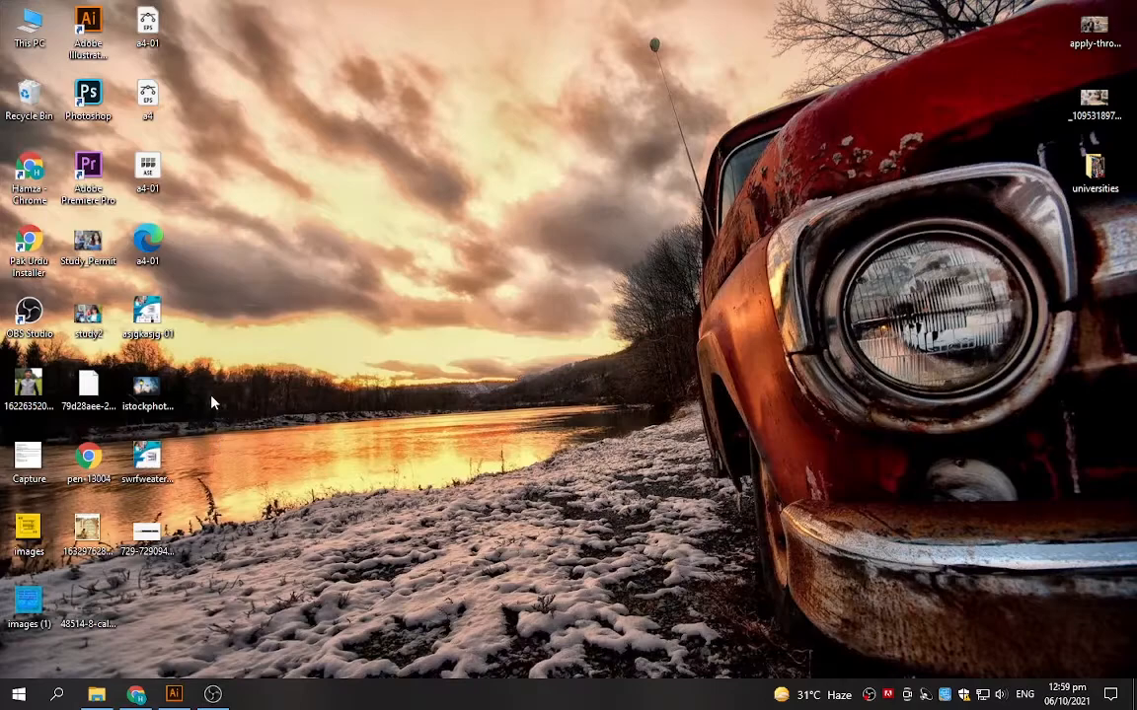
drag(147, 385, 691, 214)
drag(448, 276, 449, 297)
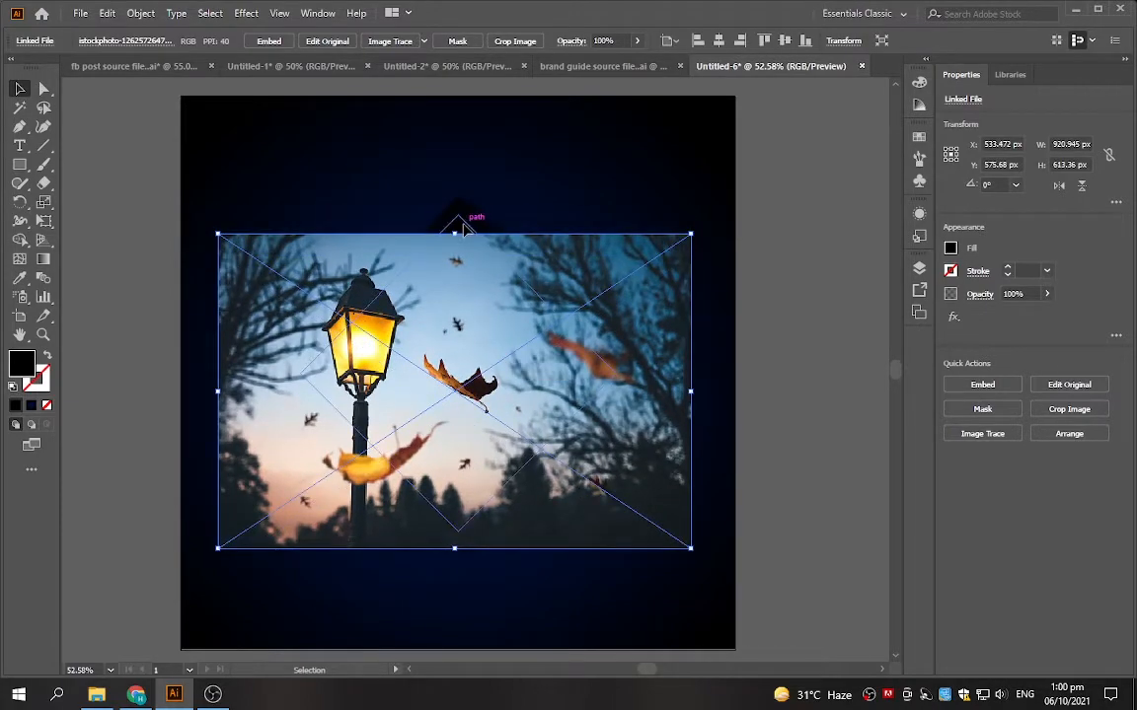
- Try bringing the lamp photo to the front of the stacking order, and select the inner diamond to check its fill
right_click(463, 226)
mouse_move(594, 355)
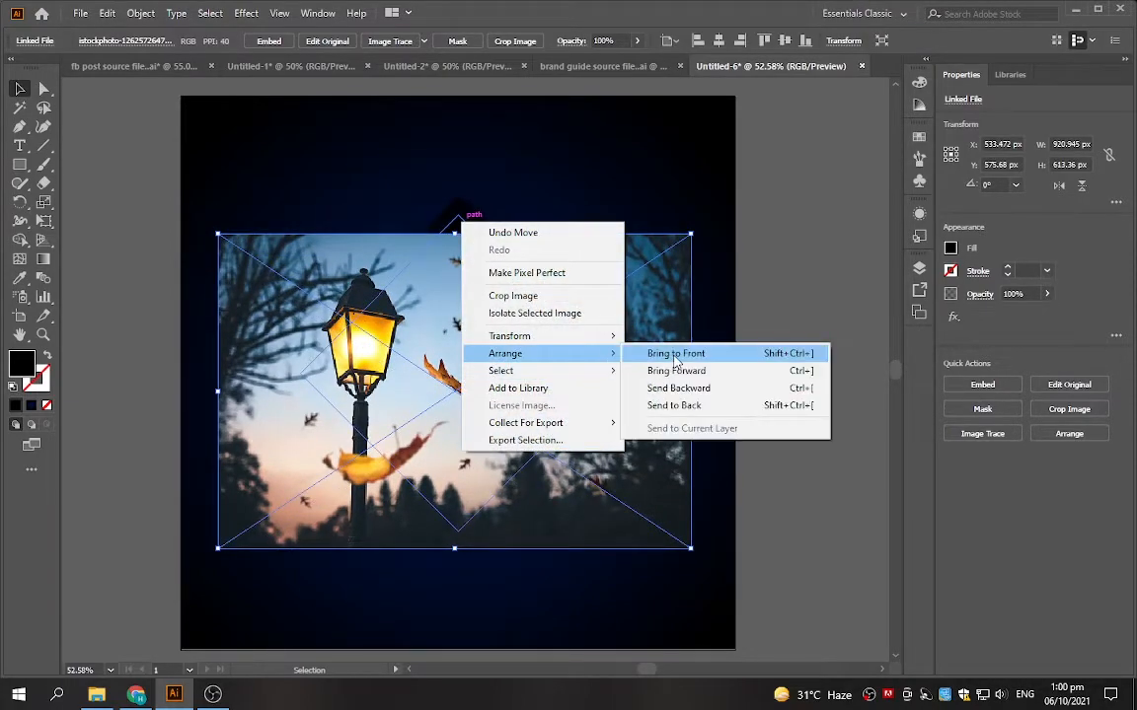
click(680, 355)
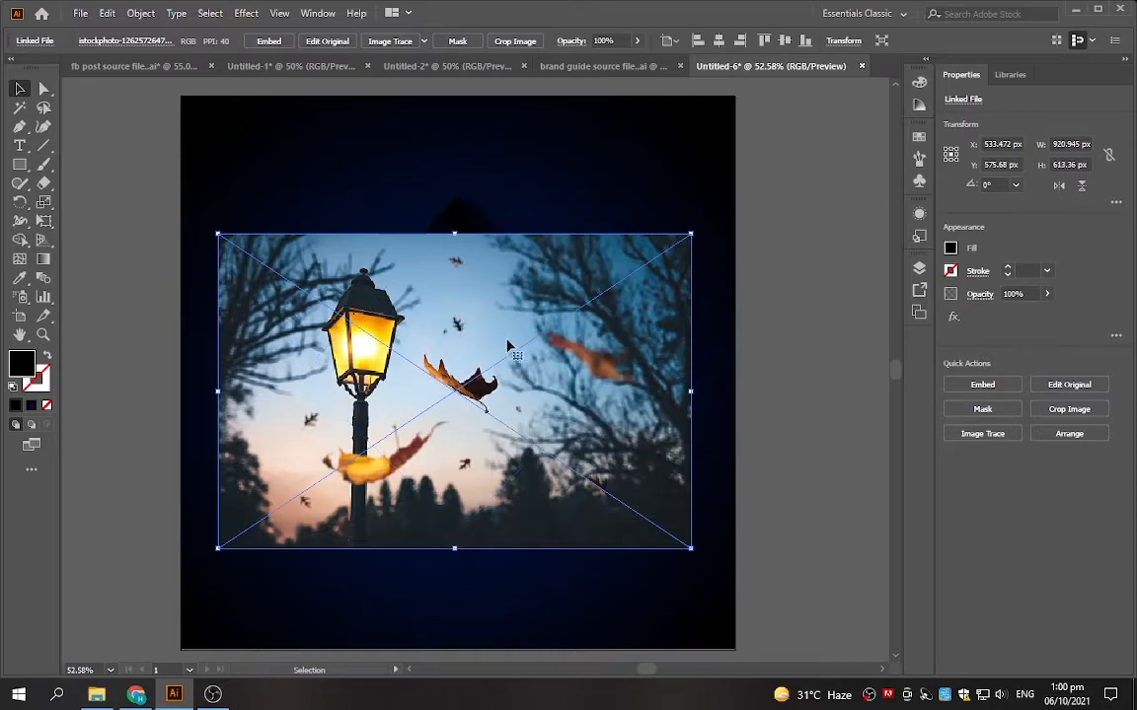
right_click(458, 223)
mouse_move(568, 361)
click(652, 355)
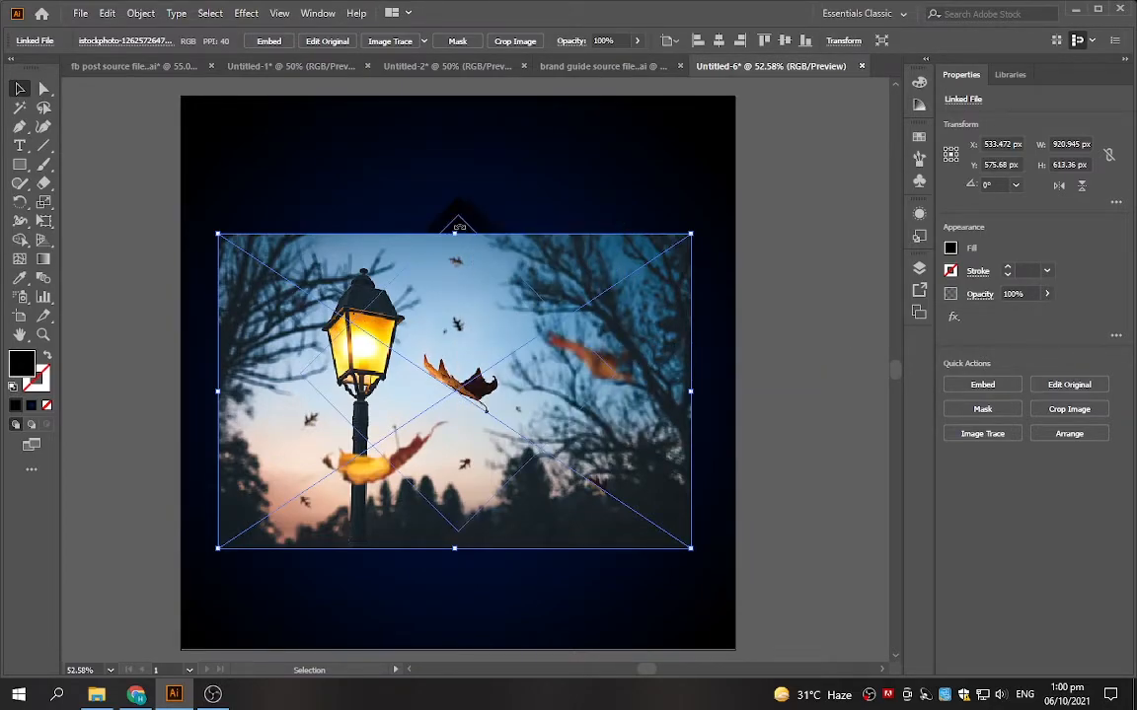
click(458, 223)
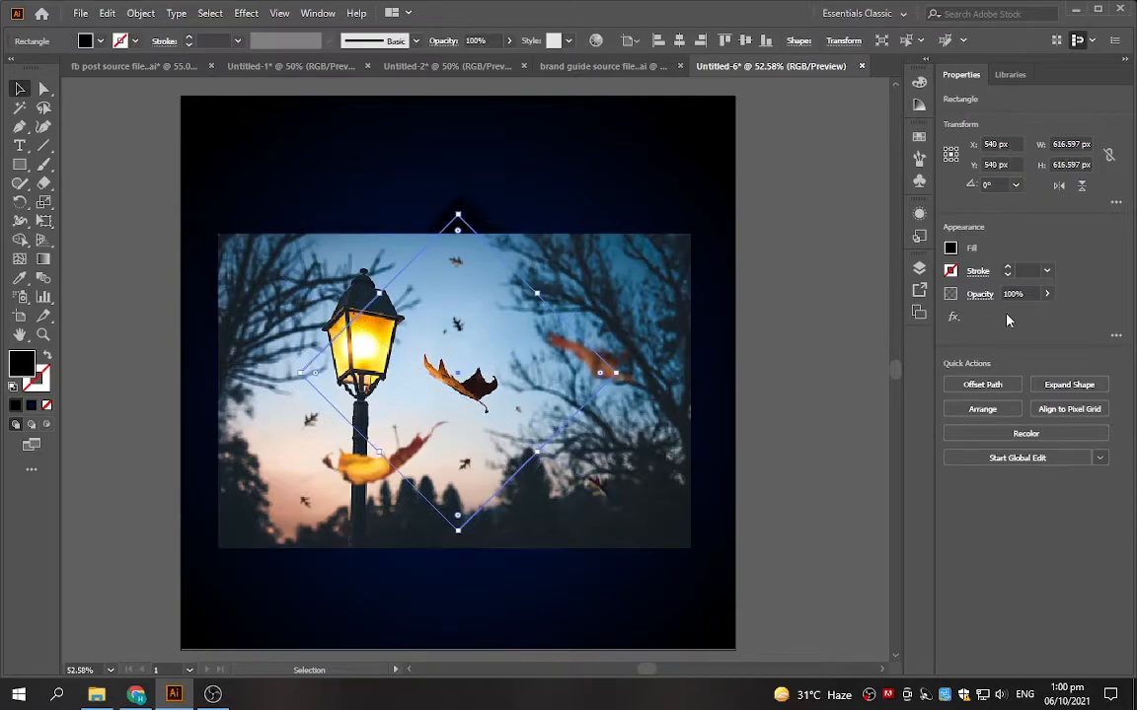
click(950, 248)
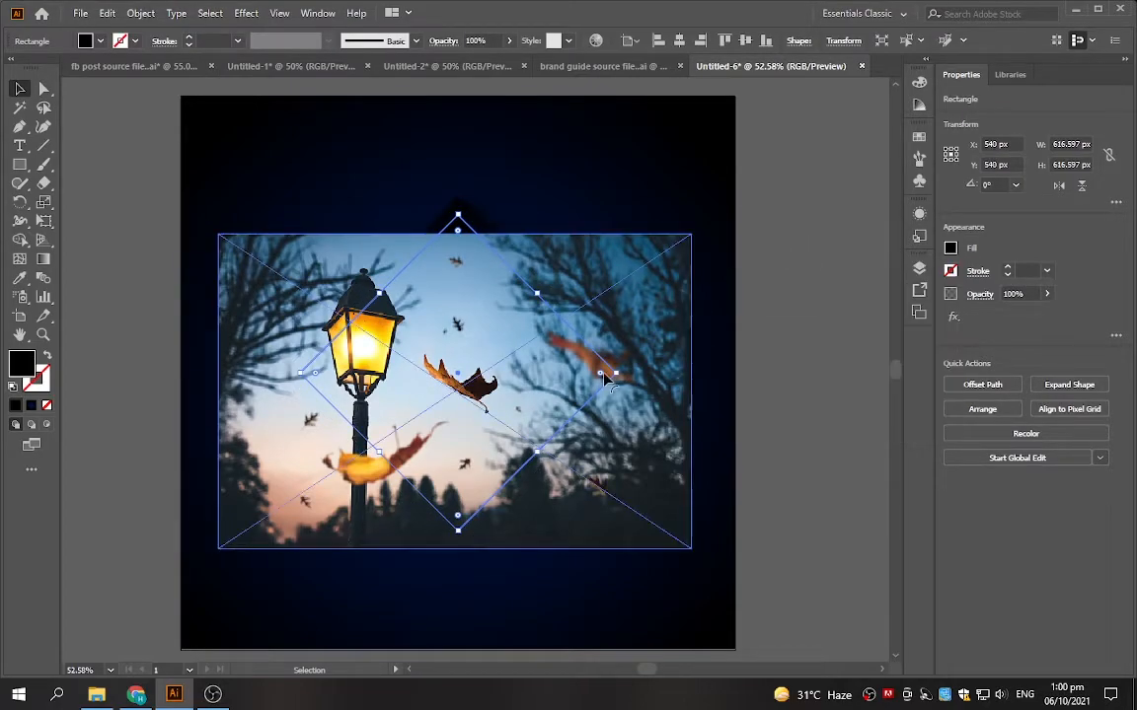
- Send the lamp photo backward so it sits directly behind the inner black diamond
click(592, 335)
right_click(618, 322)
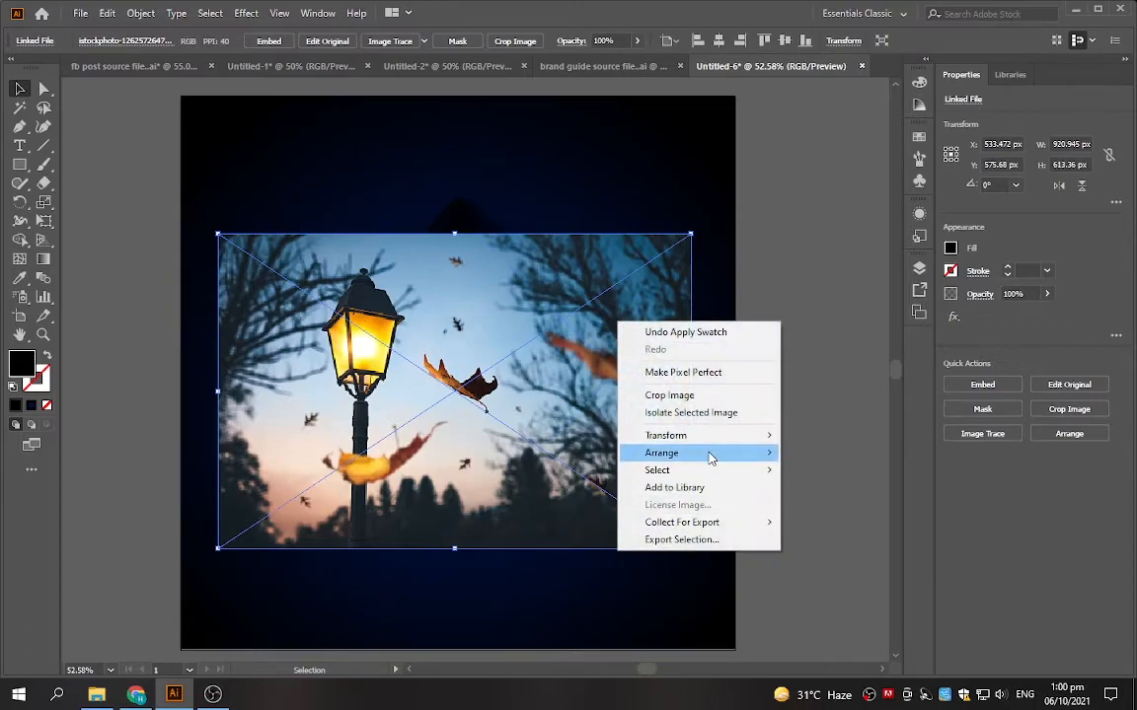
mouse_move(711, 455)
click(839, 495)
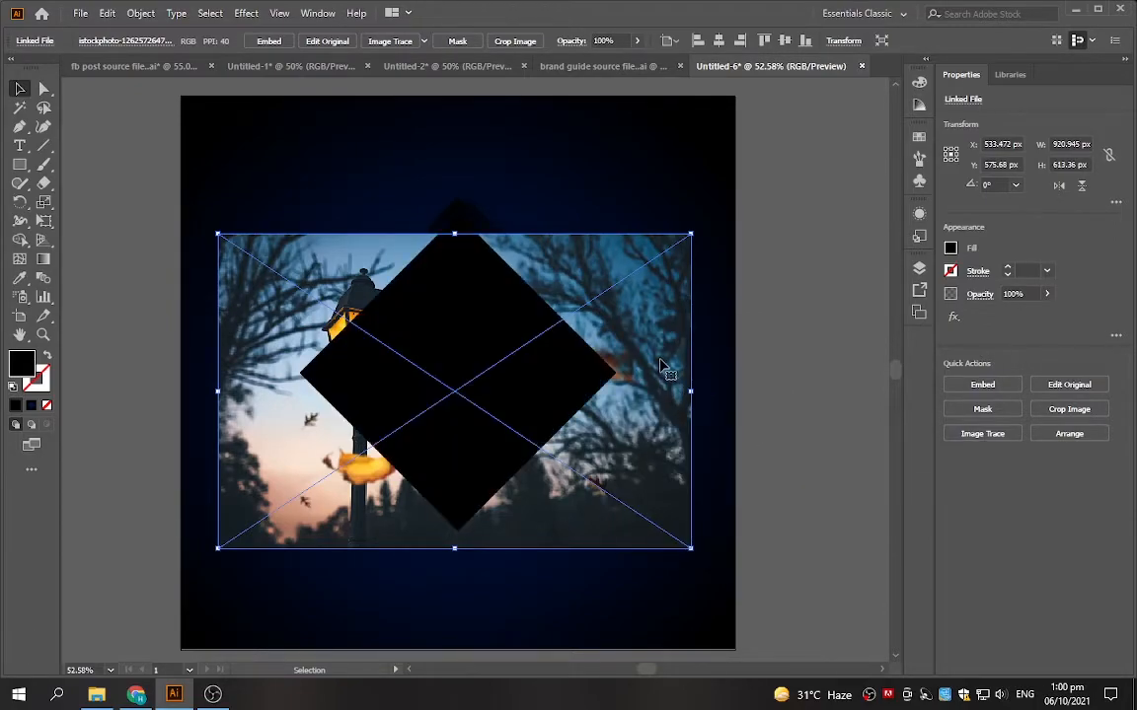
- Make a clipping mask from the inner black diamond and the lamp photo
shift+click(573, 370)
right_click(567, 371)
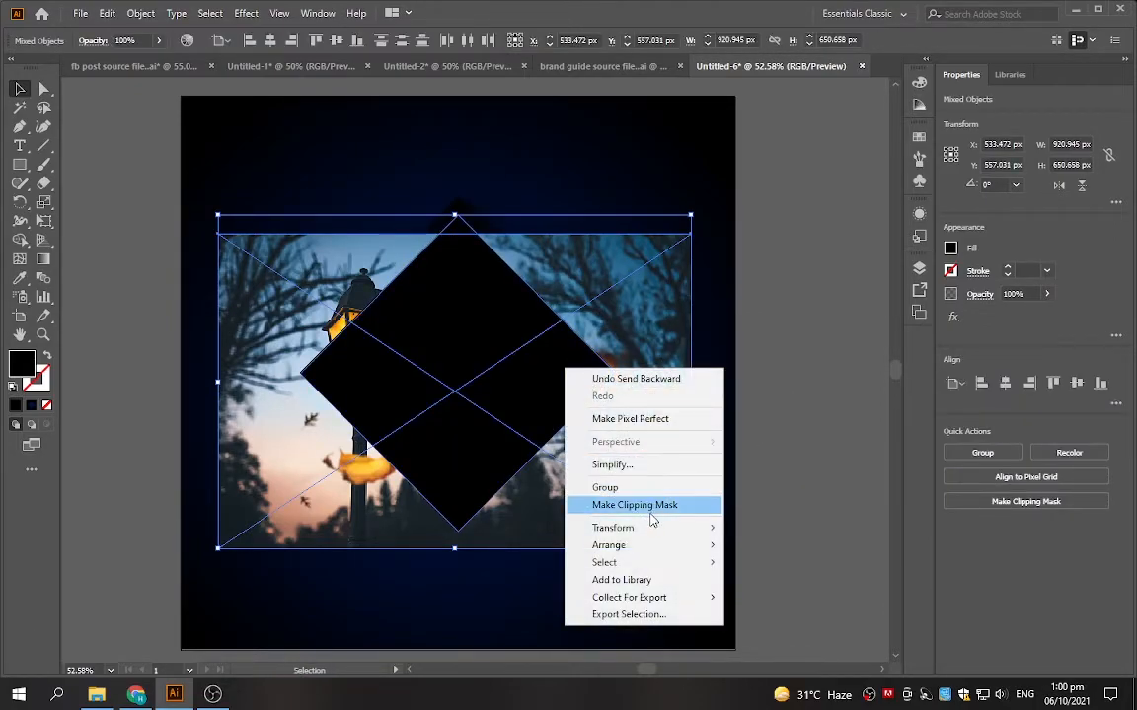
click(649, 505)
- Isolate the clipped photo, shift it within the diamond so the street lamp is fully framed, and exit isolation
double_click(484, 393)
drag(472, 390, 487, 385)
drag(472, 390, 488, 385)
drag(470, 387, 491, 379)
double_click(795, 381)
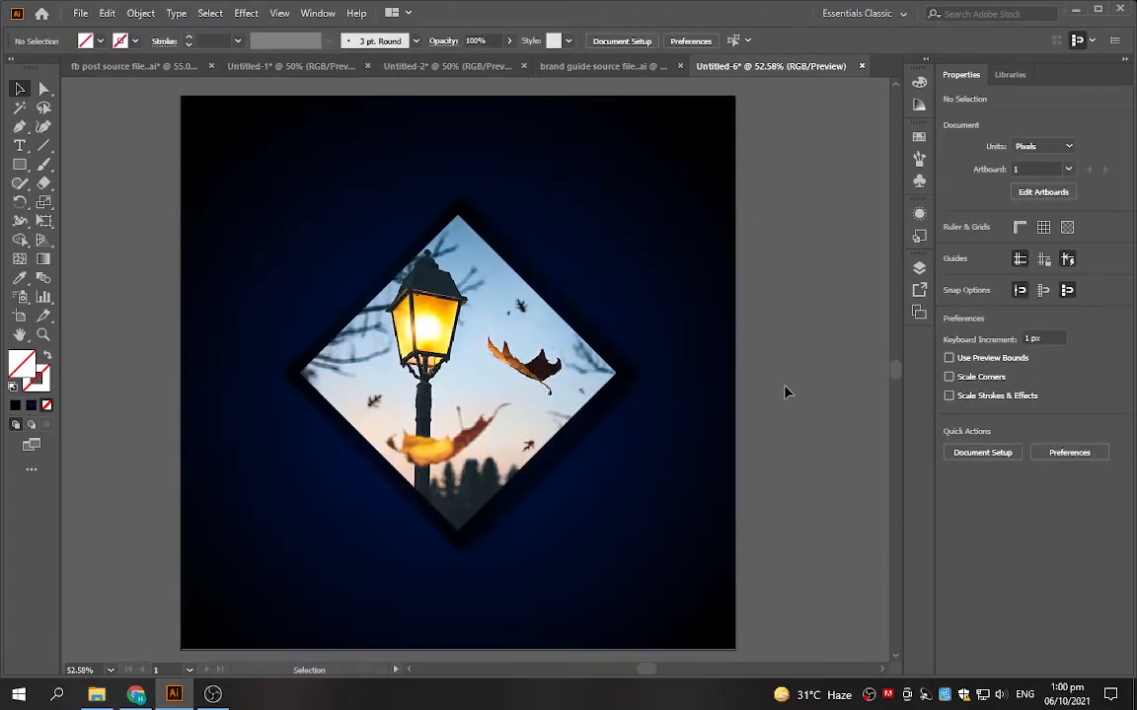
- Try dark blue and dark grey swatches as the outer diamond's fill, settling on near-black, and deselect it
click(665, 363)
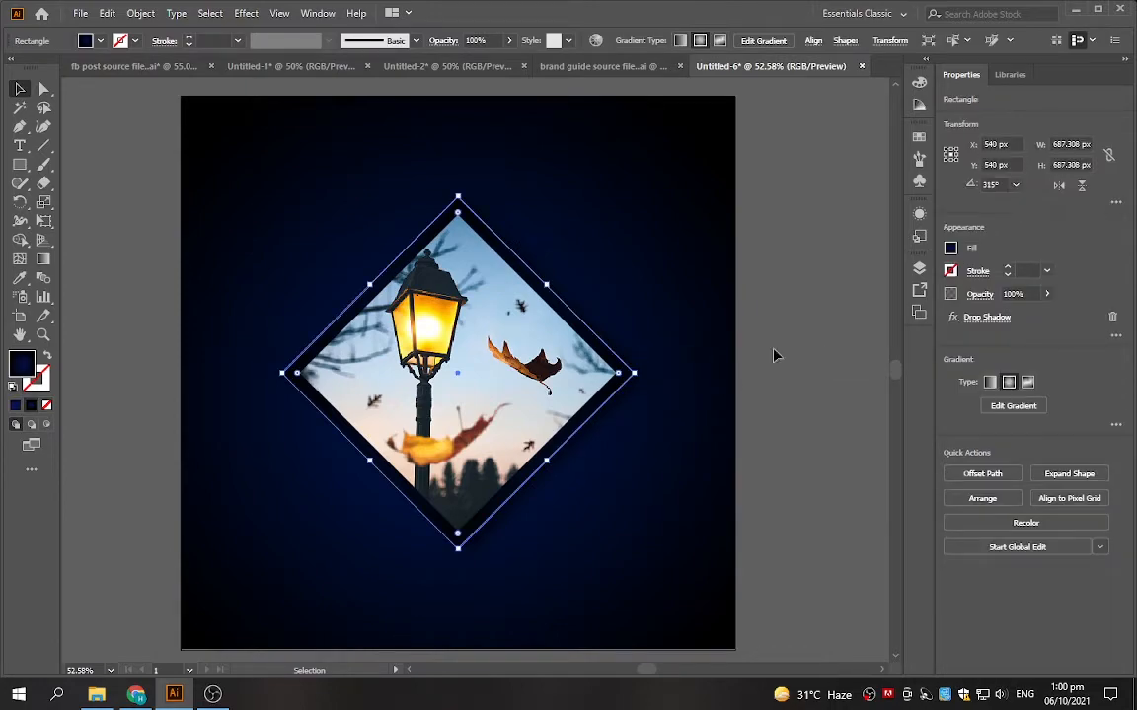
click(951, 252)
click(899, 316)
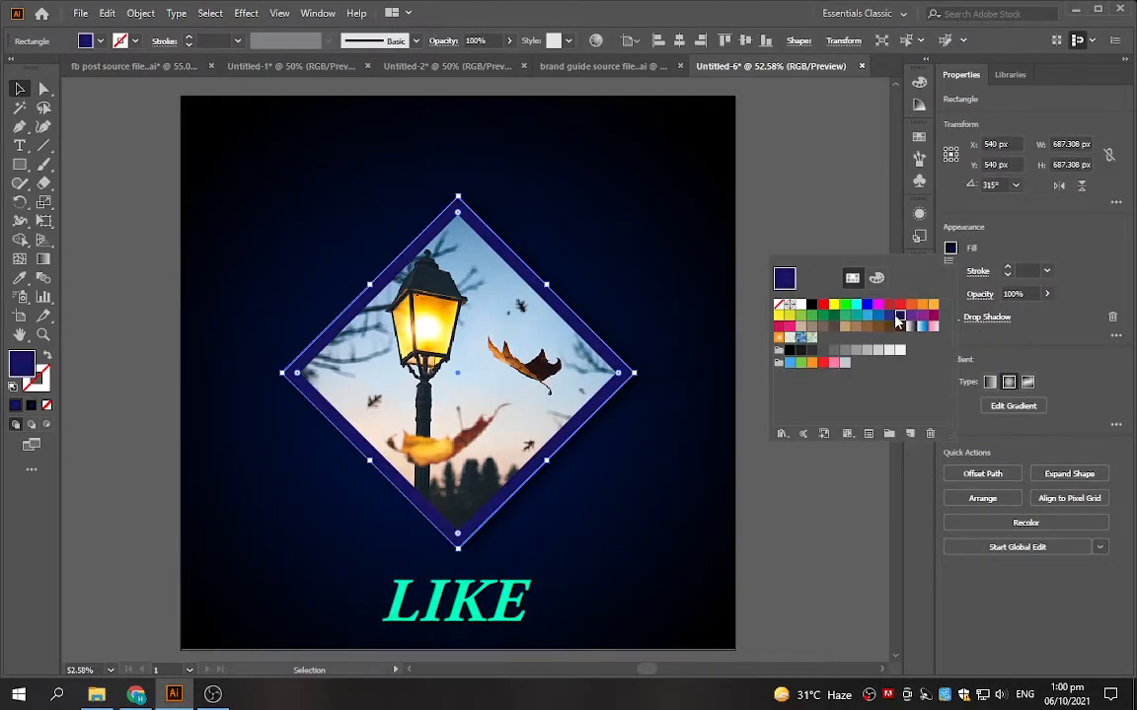
click(890, 316)
click(800, 350)
click(812, 351)
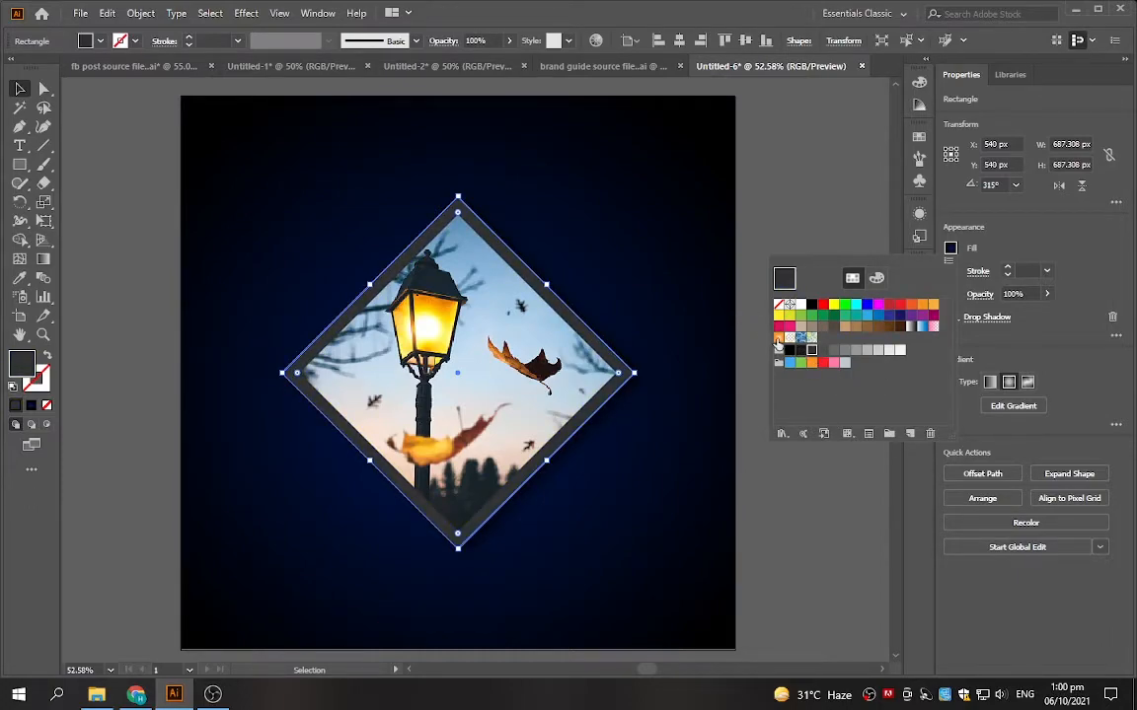
click(801, 350)
click(774, 345)
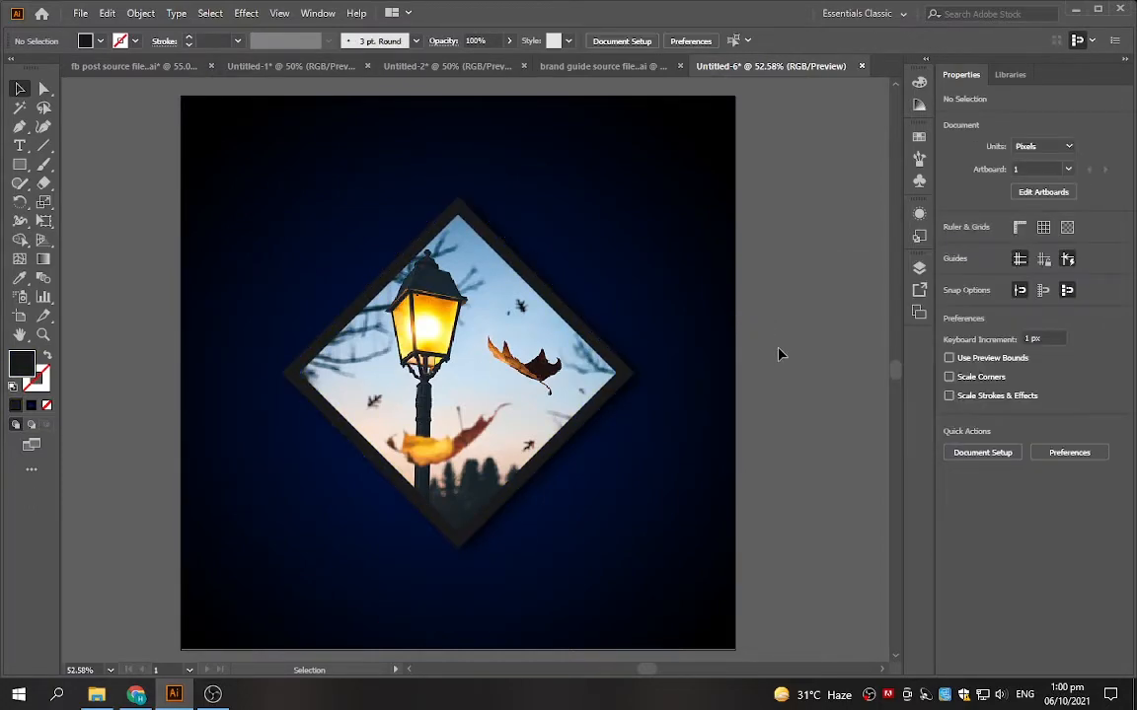
- Fill the outer diamond frame with white and deselect it
click(629, 377)
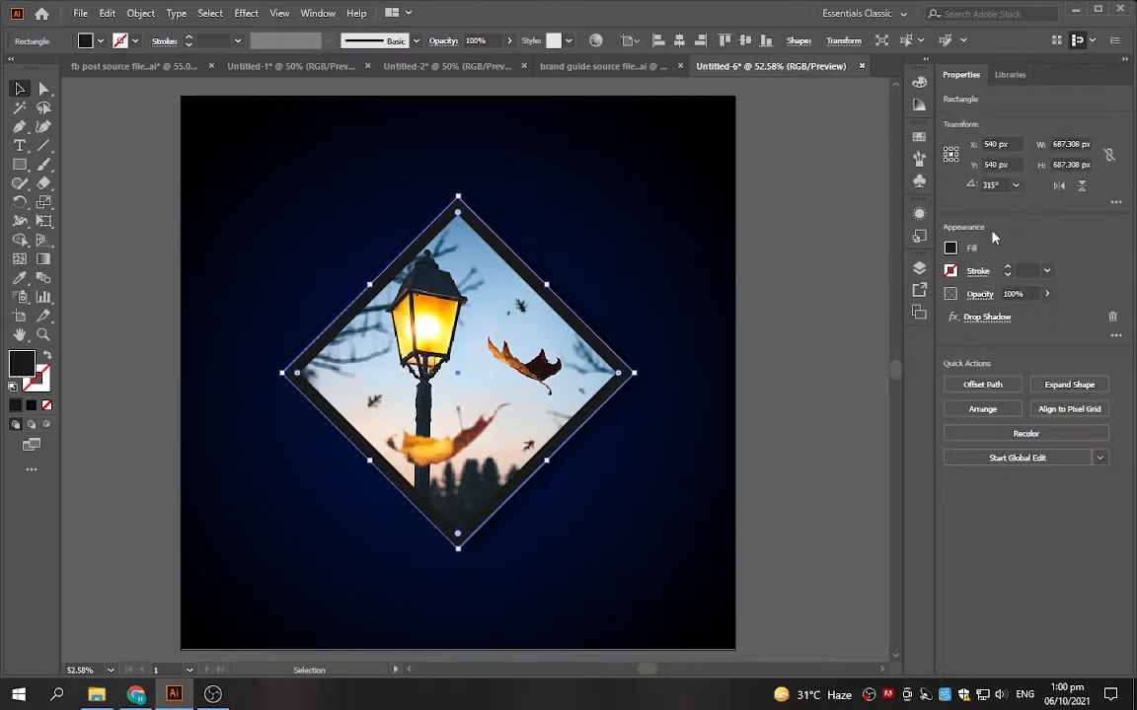
click(950, 248)
click(801, 305)
click(813, 307)
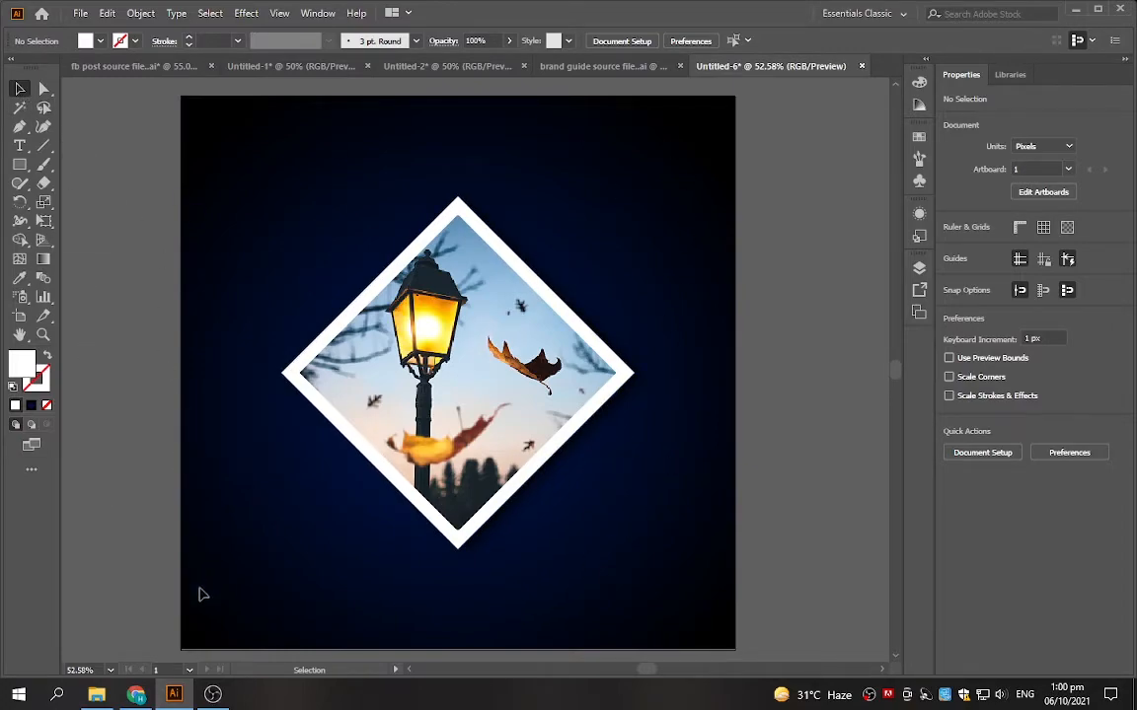
- Export the design to the Desktop as a JPEG named "clipping mask" with Use Artboards enabled
mouse_move(175, 695)
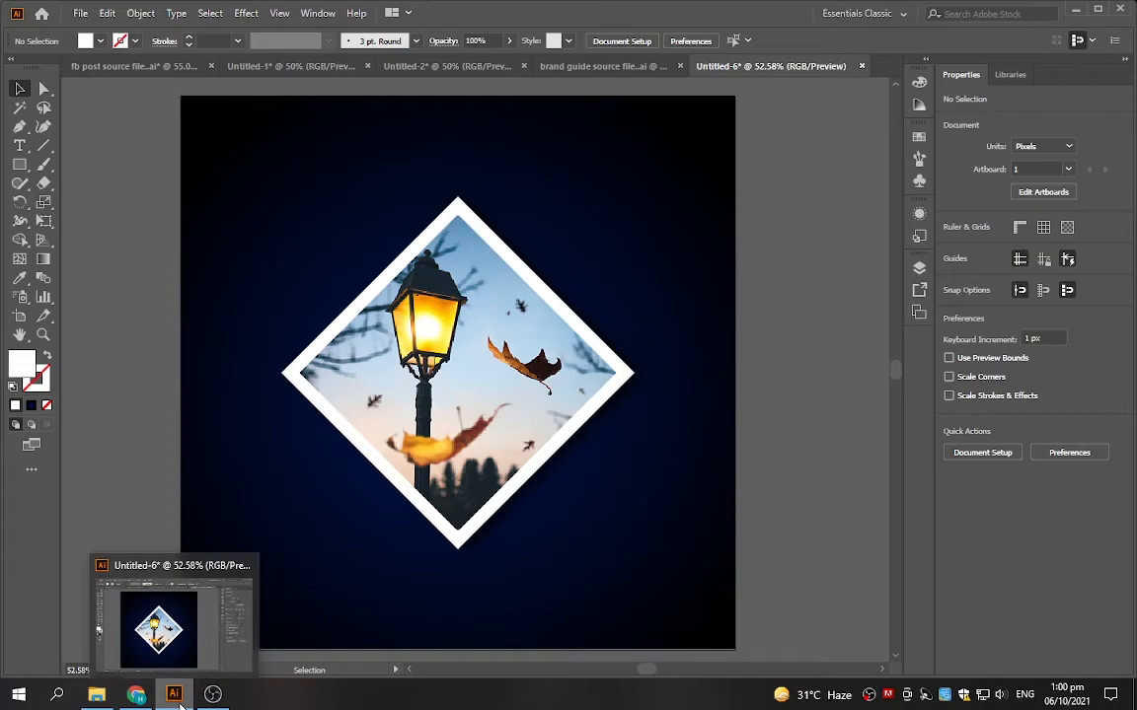
click(80, 13)
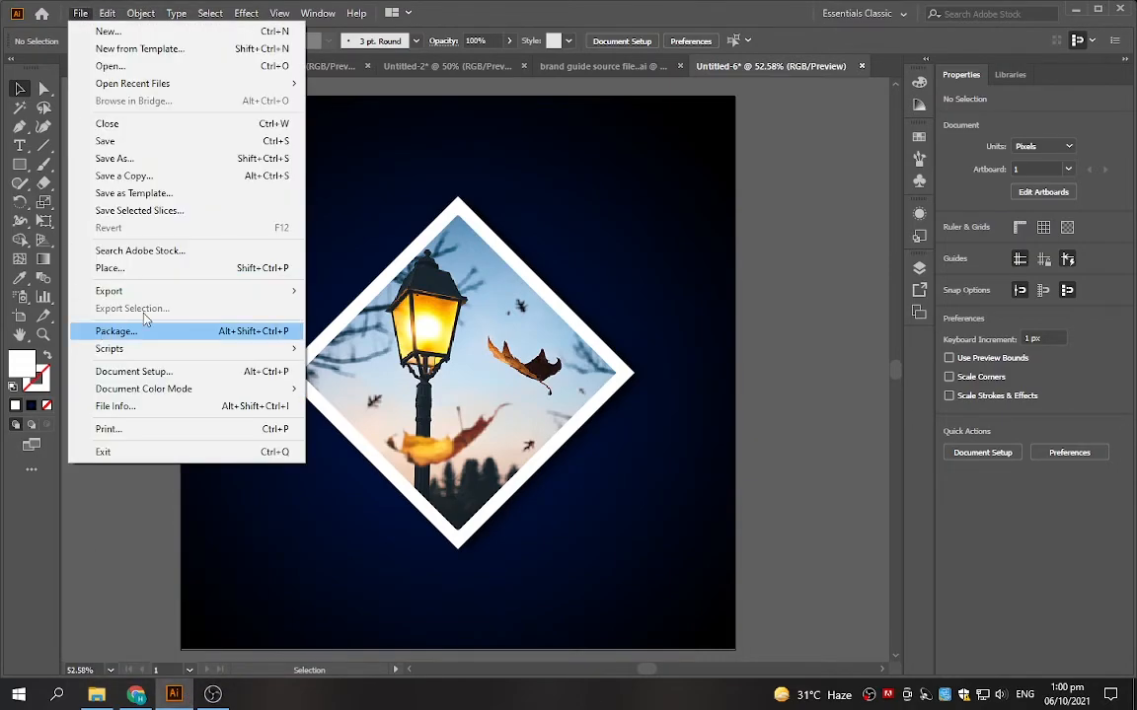
mouse_move(167, 293)
click(355, 305)
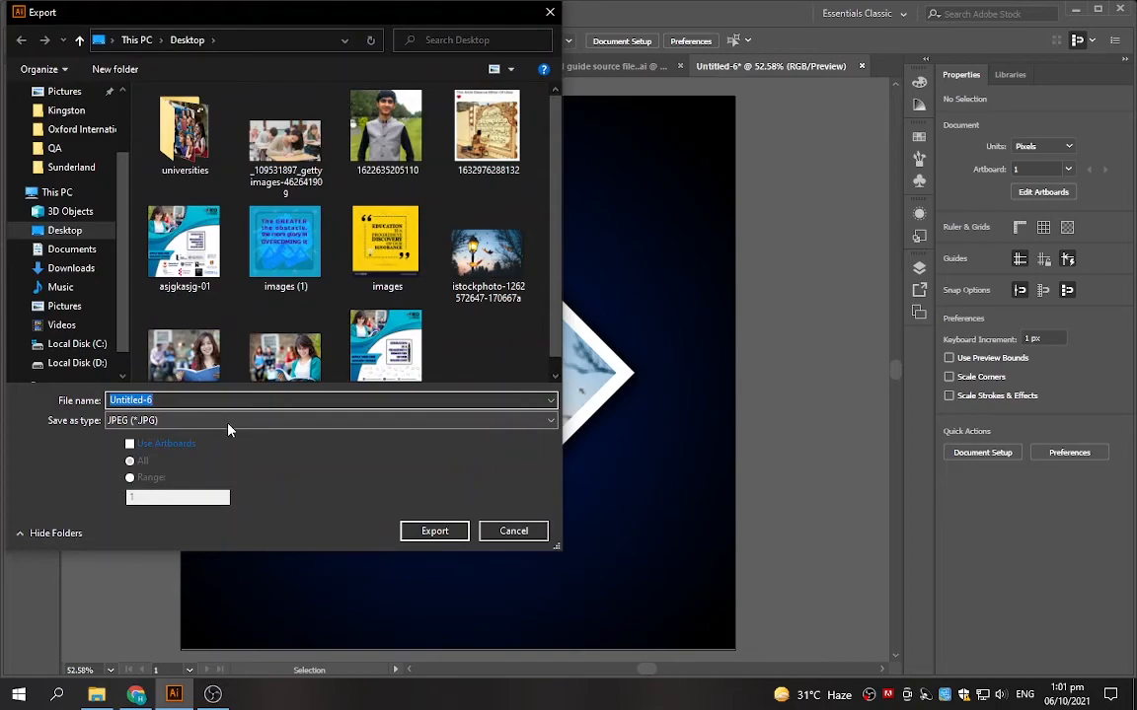
text(clipping mask)
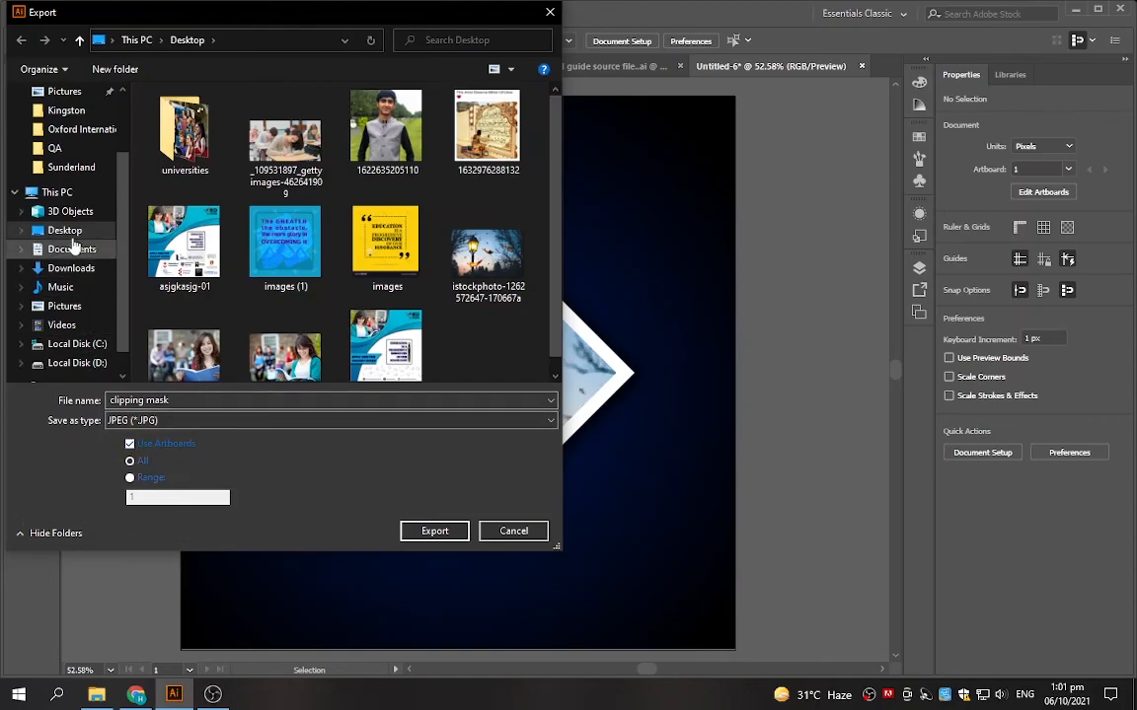
click(424, 533)
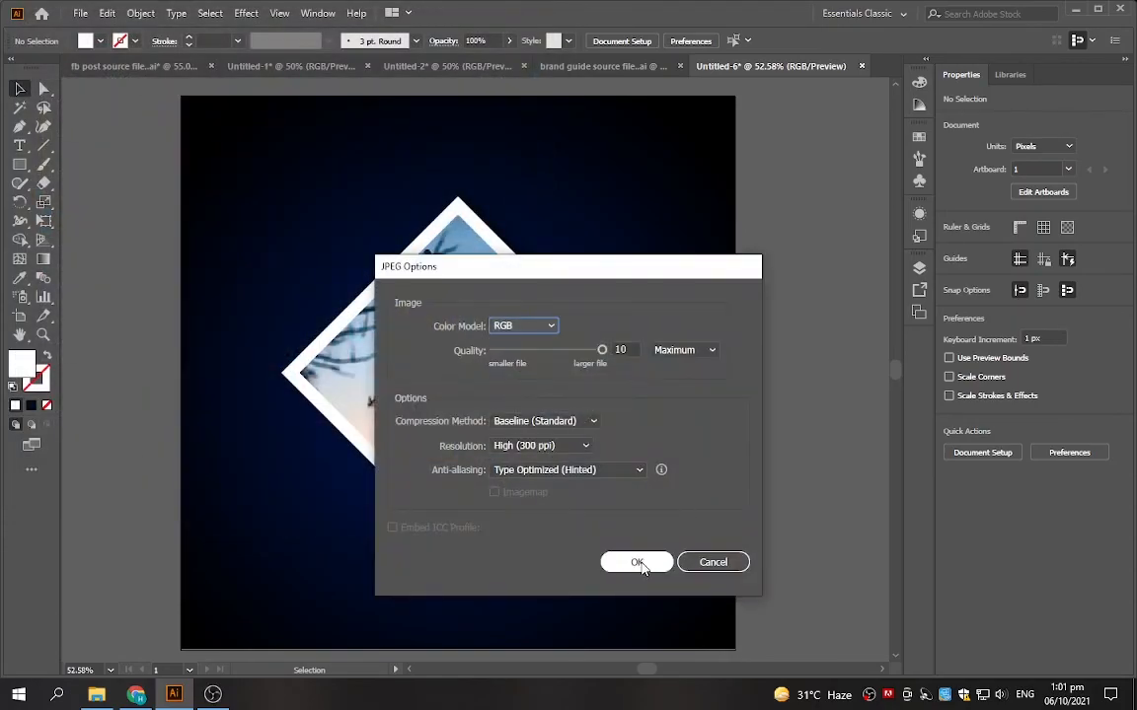